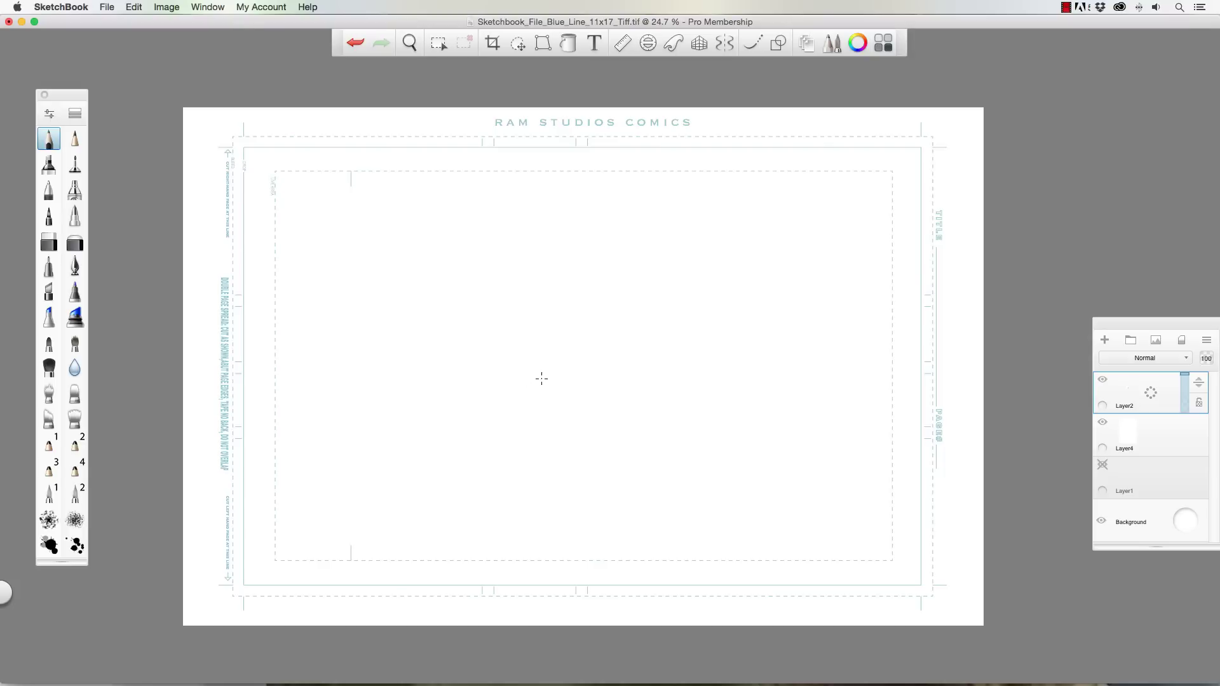
# Sketch a large rough figure on the page's left half, with an oval head, shoulder circles and a raised bent arm
pyautogui.press('space')
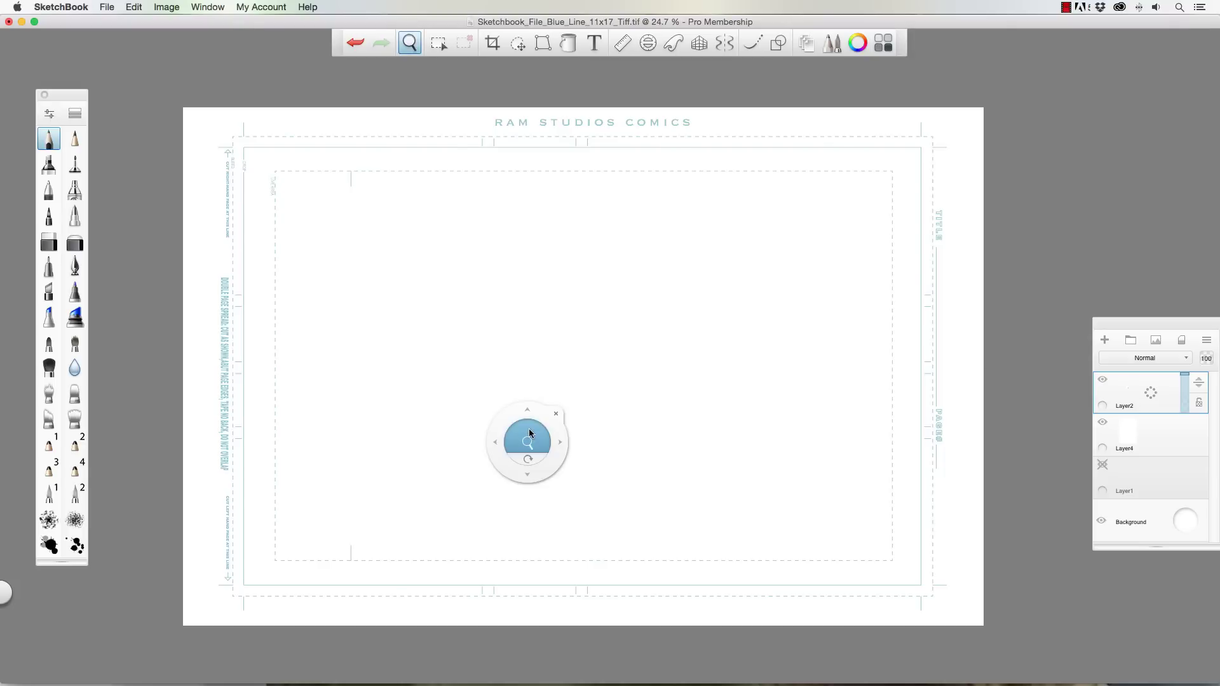
pyautogui.moveTo(528, 441)
pyautogui.mouseDown()
pyautogui.moveTo(517, 438)
pyautogui.moveTo(536, 432)
pyautogui.mouseUp()
pyautogui.press('space')
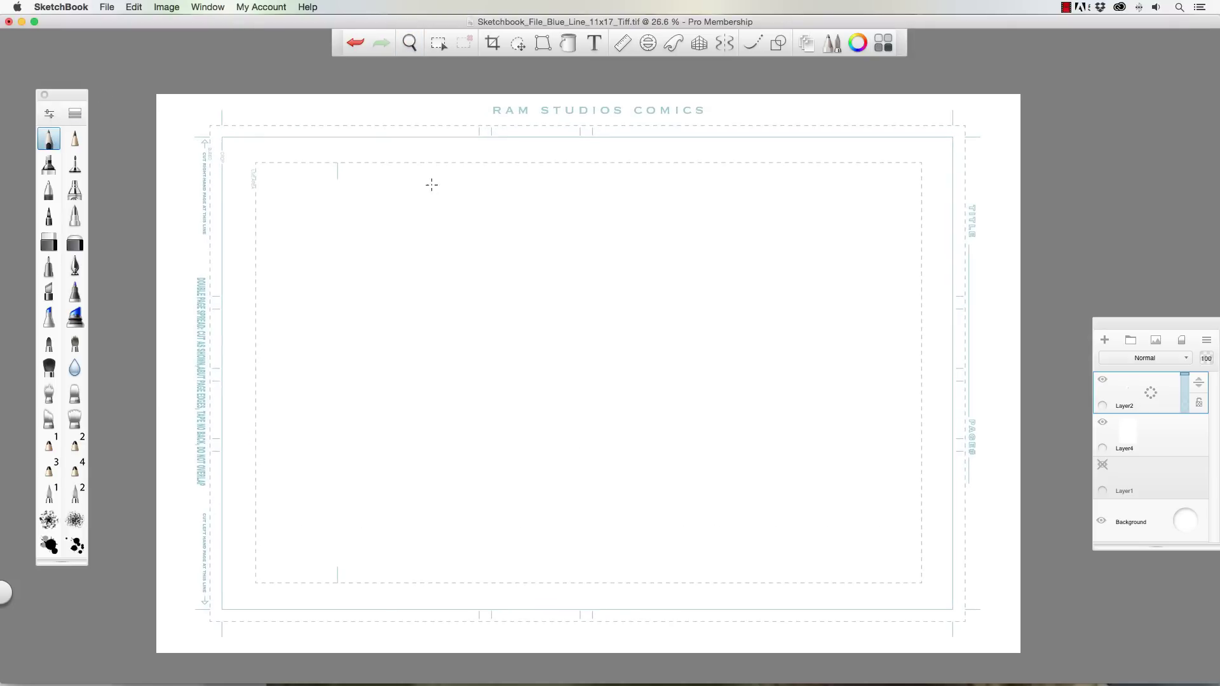
pyautogui.moveTo(349, 292)
pyautogui.mouseDown()
pyautogui.moveTo(423, 336)
pyautogui.moveTo(407, 237)
pyautogui.moveTo(342, 327)
pyautogui.moveTo(410, 368)
pyautogui.mouseUp()
pyautogui.moveTo(288, 365)
pyautogui.mouseDown()
pyautogui.moveTo(419, 430)
pyautogui.moveTo(450, 383)
pyautogui.moveTo(425, 405)
pyautogui.mouseUp()
pyautogui.moveTo(432, 395)
pyautogui.mouseDown()
pyautogui.moveTo(507, 507)
pyautogui.moveTo(576, 406)
pyautogui.mouseUp()
pyautogui.moveTo(513, 510)
pyautogui.mouseDown()
pyautogui.moveTo(588, 395)
pyautogui.moveTo(595, 456)
pyautogui.moveTo(522, 526)
pyautogui.mouseUp()
pyautogui.moveTo(545, 425); pyautogui.dragTo(495, 496)
# Rough in the large figure's far arm, tapering torso, hips and upper legs down to the page's lower edge
pyautogui.moveTo(290, 384)
pyautogui.mouseDown()
pyautogui.moveTo(262, 364)
pyautogui.moveTo(237, 416)
pyautogui.moveTo(292, 371)
pyautogui.moveTo(259, 424)
pyautogui.mouseUp()
pyautogui.moveTo(286, 368)
pyautogui.mouseDown()
pyautogui.moveTo(265, 418)
pyautogui.moveTo(255, 509)
pyautogui.moveTo(327, 565)
pyautogui.mouseUp()
pyautogui.moveTo(429, 424); pyautogui.dragTo(354, 560)
pyautogui.moveTo(386, 529)
pyautogui.mouseDown()
pyautogui.moveTo(369, 556)
pyautogui.moveTo(380, 559)
pyautogui.mouseUp()
pyautogui.moveTo(297, 563); pyautogui.dragTo(418, 588)
pyautogui.moveTo(356, 531); pyautogui.dragTo(399, 642)
pyautogui.moveTo(254, 517); pyautogui.dragTo(235, 615)
pyautogui.moveTo(230, 565); pyautogui.dragTo(299, 616)
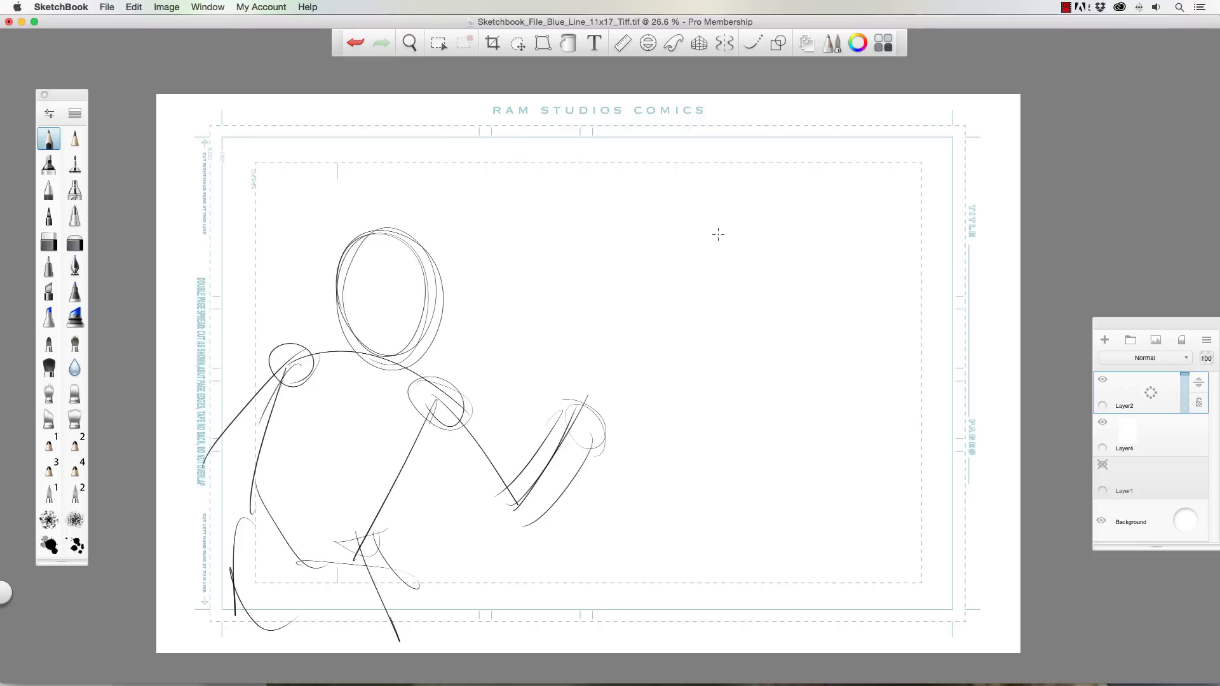
# Sketch a smaller second figure on the page's right half, with an oval head, rounded torso and both arms spread
pyautogui.moveTo(718, 235); pyautogui.dragTo(714, 221)
pyautogui.moveTo(664, 304)
pyautogui.mouseDown()
pyautogui.moveTo(780, 285)
pyautogui.moveTo(791, 304)
pyautogui.moveTo(774, 423)
pyautogui.mouseUp()
pyautogui.moveTo(679, 315)
pyautogui.mouseDown()
pyautogui.moveTo(778, 400)
pyautogui.moveTo(704, 353)
pyautogui.mouseUp()
pyautogui.moveTo(759, 280); pyautogui.dragTo(775, 305)
pyautogui.moveTo(762, 279); pyautogui.dragTo(830, 358)
pyautogui.moveTo(672, 296); pyautogui.dragTo(651, 356)
pyautogui.moveTo(648, 355)
pyautogui.mouseDown()
pyautogui.moveTo(591, 312)
pyautogui.moveTo(645, 356)
pyautogui.mouseUp()
pyautogui.moveTo(758, 287)
pyautogui.mouseDown()
pyautogui.moveTo(831, 365)
pyautogui.moveTo(892, 393)
pyautogui.mouseUp()
pyautogui.moveTo(874, 389)
pyautogui.mouseDown()
pyautogui.moveTo(903, 413)
pyautogui.moveTo(821, 361)
pyautogui.moveTo(900, 421)
pyautogui.mouseUp()
# Add the second figure's pelvis and two legs in a wide stance, with knee ovals and lower legs
pyautogui.moveTo(774, 416); pyautogui.dragTo(717, 444)
pyautogui.moveTo(690, 413)
pyautogui.mouseDown()
pyautogui.moveTo(752, 434)
pyautogui.moveTo(750, 471)
pyautogui.mouseUp()
pyautogui.moveTo(780, 406)
pyautogui.mouseDown()
pyautogui.moveTo(782, 450)
pyautogui.moveTo(731, 473)
pyautogui.mouseUp()
pyautogui.moveTo(716, 428); pyautogui.dragTo(659, 568)
pyautogui.moveTo(750, 448); pyautogui.dragTo(823, 545)
pyautogui.moveTo(784, 459); pyautogui.dragTo(846, 553)
pyautogui.moveTo(769, 490); pyautogui.dragTo(816, 546)
pyautogui.moveTo(755, 445); pyautogui.dragTo(762, 483)
pyautogui.moveTo(697, 475); pyautogui.dragTo(667, 594)
pyautogui.moveTo(710, 553); pyautogui.dragTo(754, 540)
pyautogui.moveTo(753, 451); pyautogui.dragTo(825, 556)
pyautogui.moveTo(654, 569); pyautogui.dragTo(643, 597)
pyautogui.moveTo(651, 565); pyautogui.dragTo(677, 638)
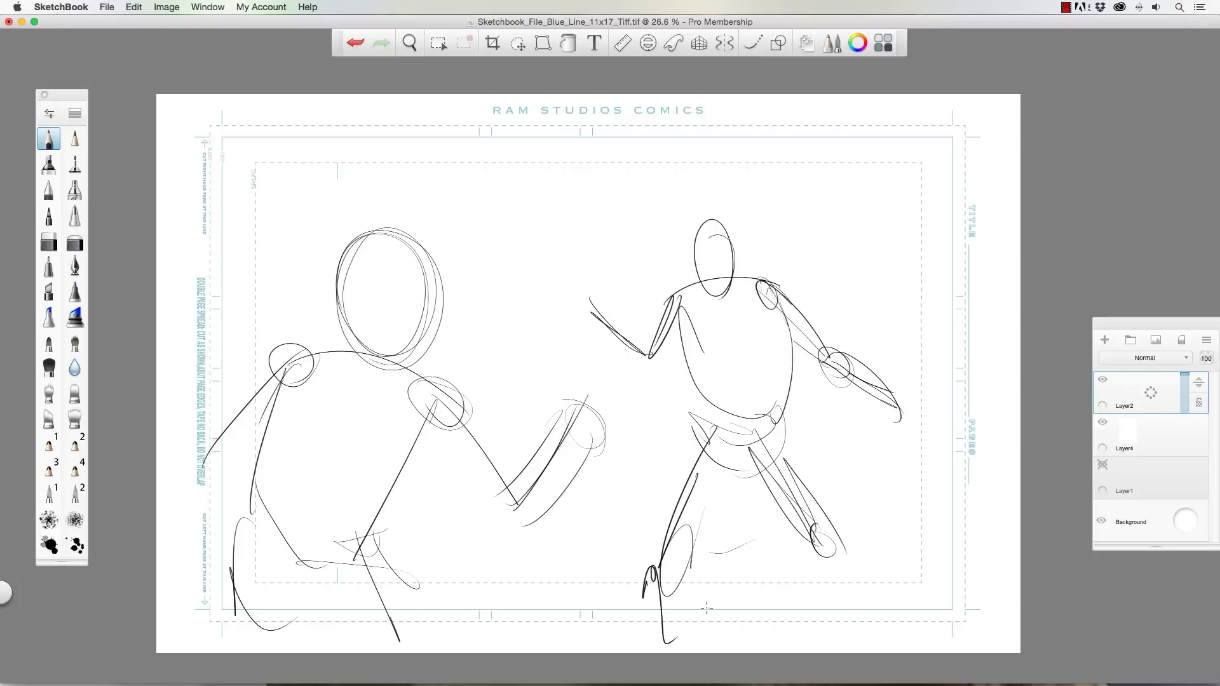
pyautogui.moveTo(819, 556); pyautogui.dragTo(881, 653)
# Reinforce the large figure's head oval and build up its forearm with an open hand reaching toward the second figure
pyautogui.moveTo(352, 249); pyautogui.dragTo(348, 314)
pyautogui.moveTo(381, 224); pyautogui.dragTo(407, 377)
pyautogui.moveTo(420, 267); pyautogui.dragTo(361, 342)
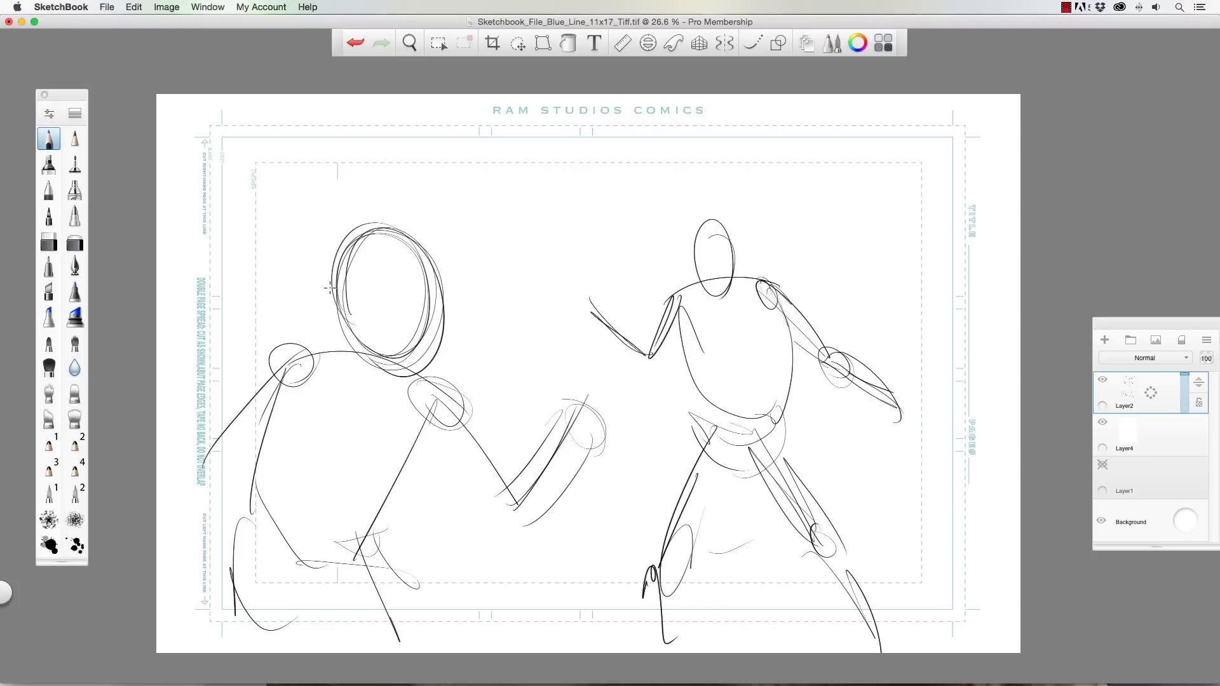
pyautogui.moveTo(556, 431)
pyautogui.mouseDown()
pyautogui.moveTo(549, 360)
pyautogui.moveTo(638, 401)
pyautogui.moveTo(648, 375)
pyautogui.moveTo(678, 359)
pyautogui.moveTo(568, 489)
pyautogui.moveTo(516, 480)
pyautogui.moveTo(473, 534)
pyautogui.moveTo(401, 465)
pyautogui.mouseUp()
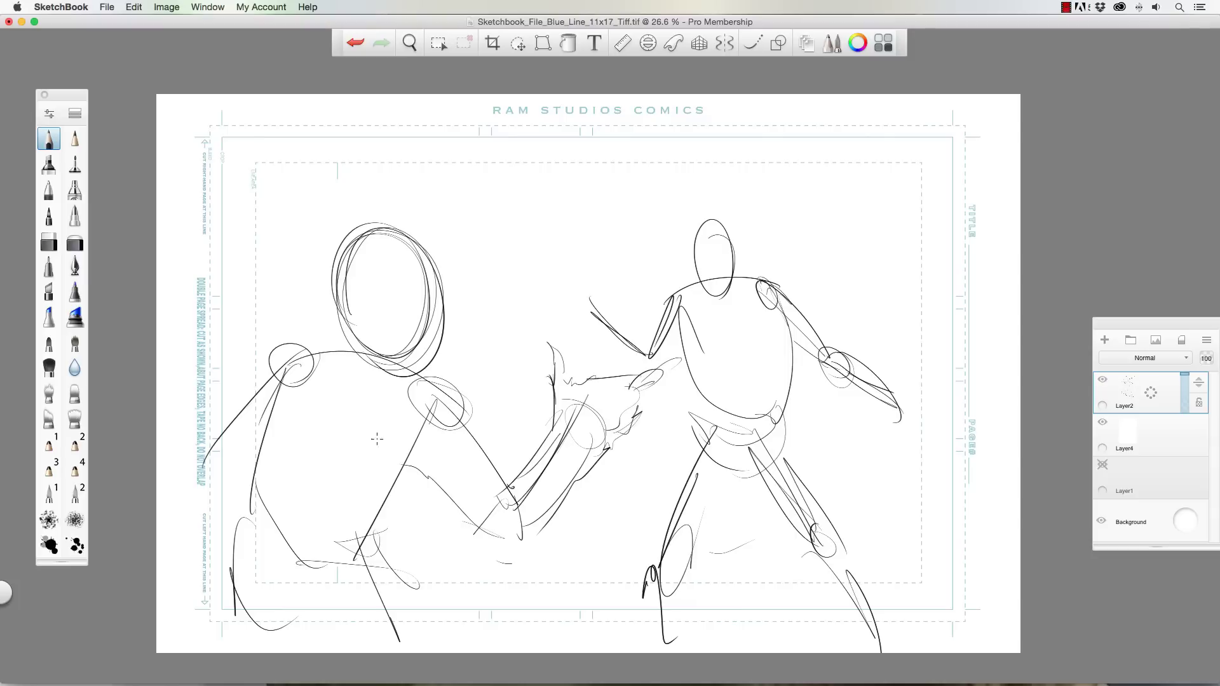
pyautogui.moveTo(327, 412); pyautogui.dragTo(368, 427)
pyautogui.moveTo(497, 562); pyautogui.dragTo(513, 564)
# Clear the rough figures from Layer2 and shrink the page view to thumbnail size
pyautogui.press('Delete')
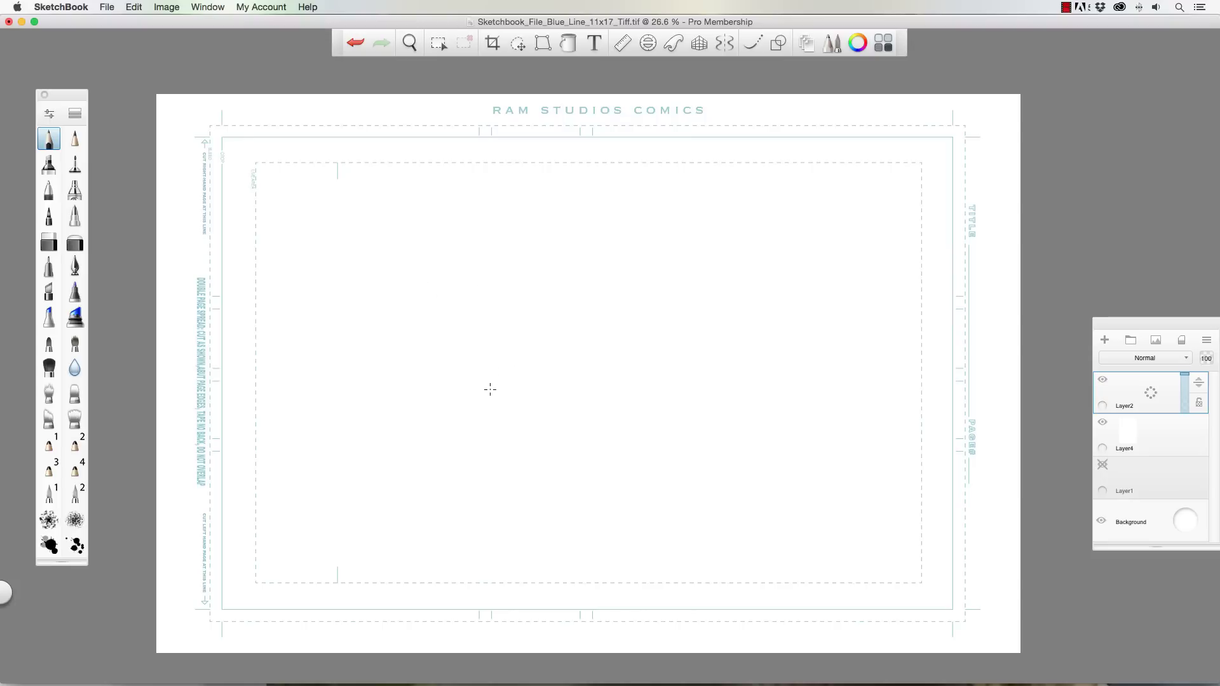
pyautogui.press('space')
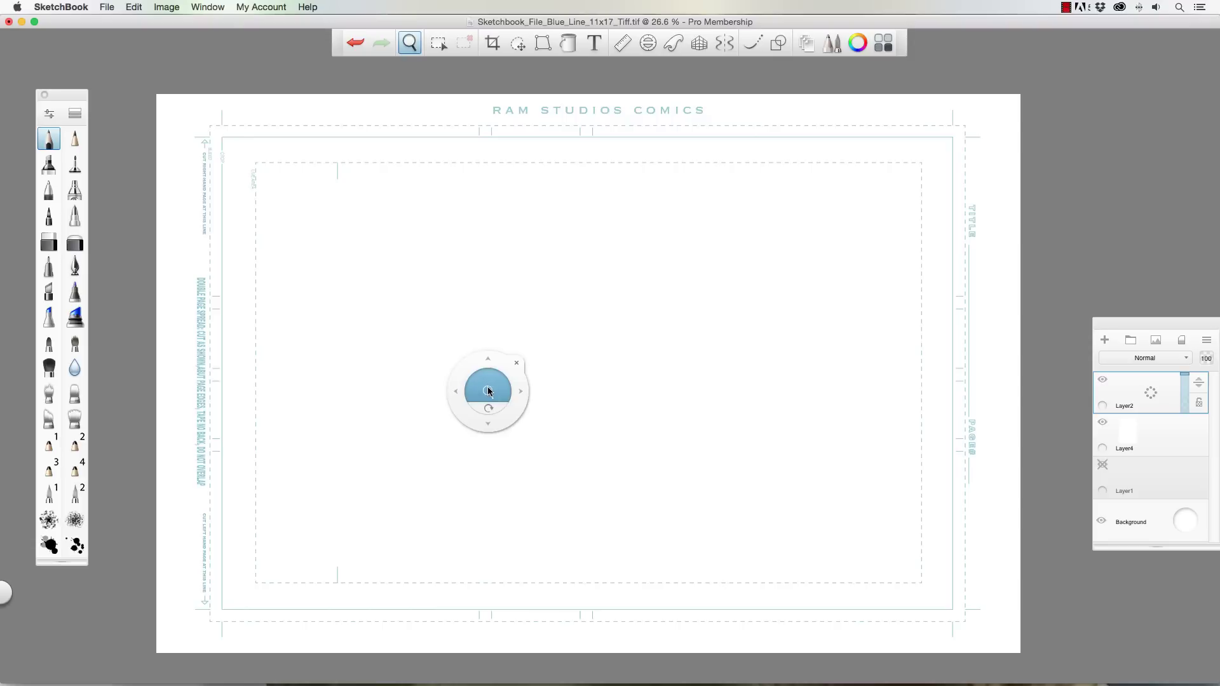
pyautogui.press('space')
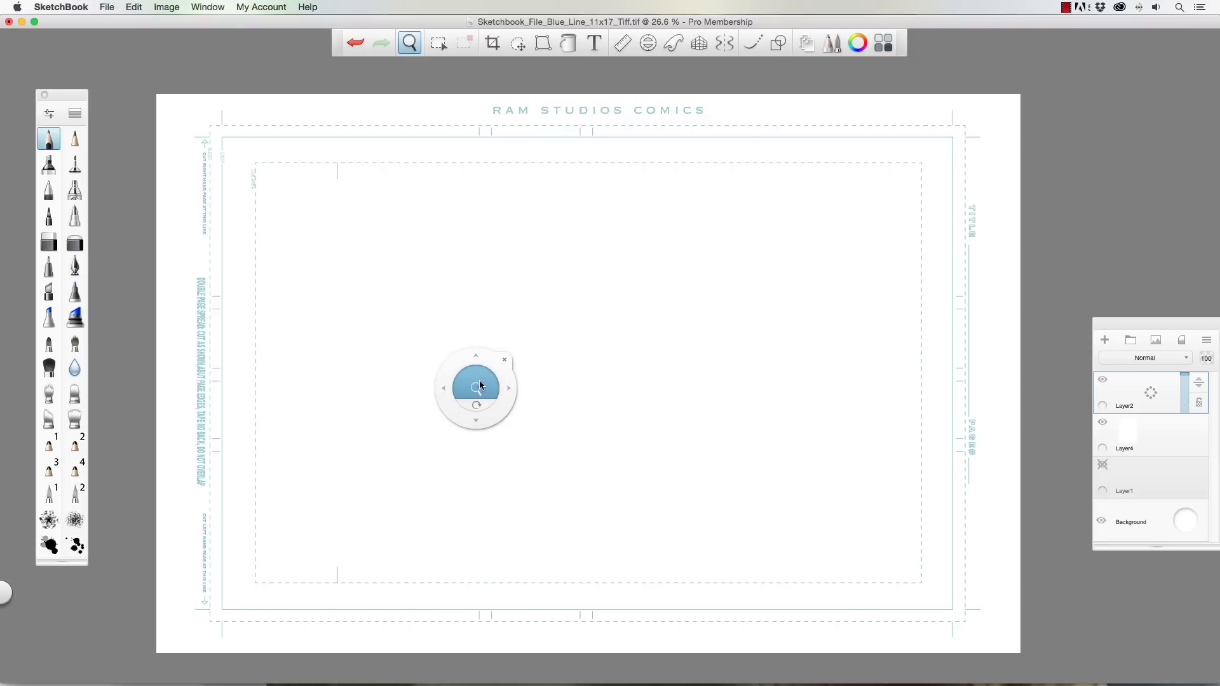
pyautogui.moveTo(479, 383); pyautogui.dragTo(335, 371)
pyautogui.press('space')
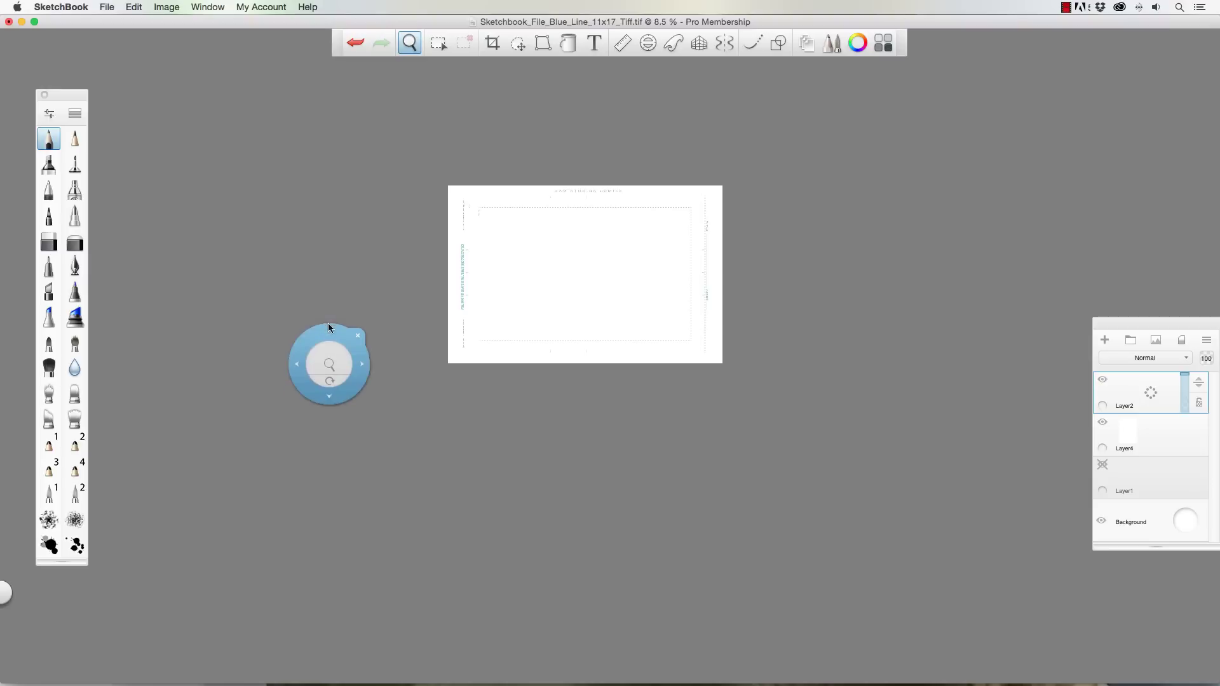
pyautogui.moveTo(327, 324); pyautogui.dragTo(321, 397)
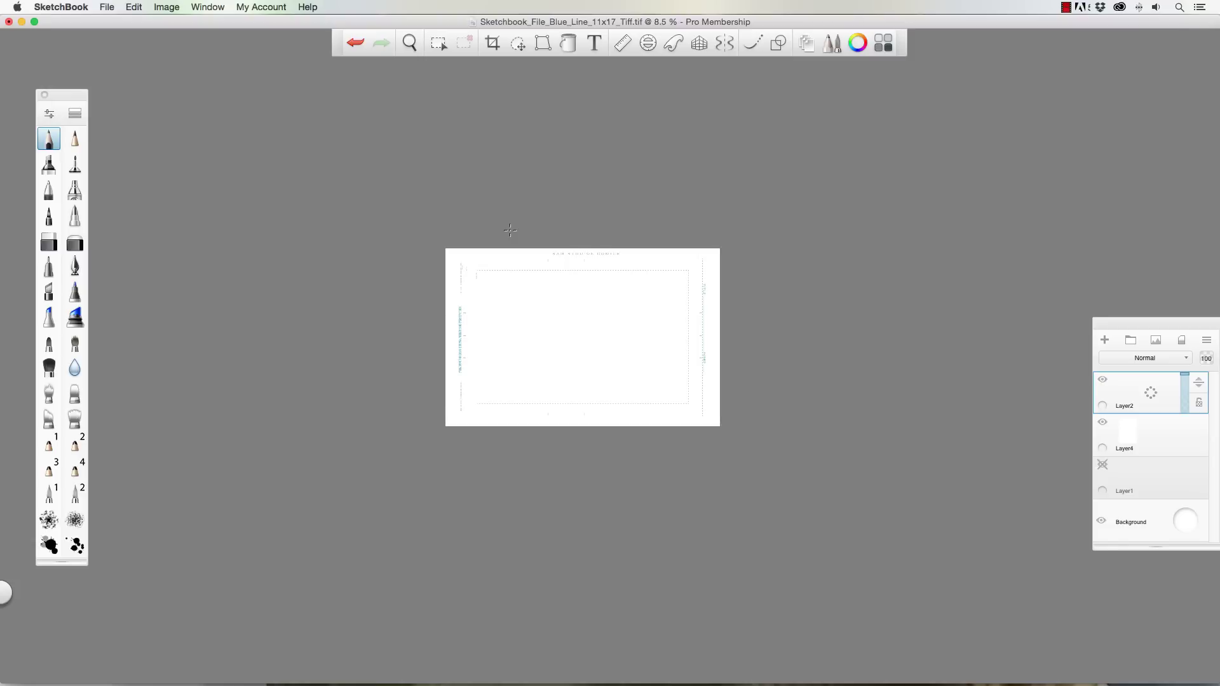
pyautogui.press('space')
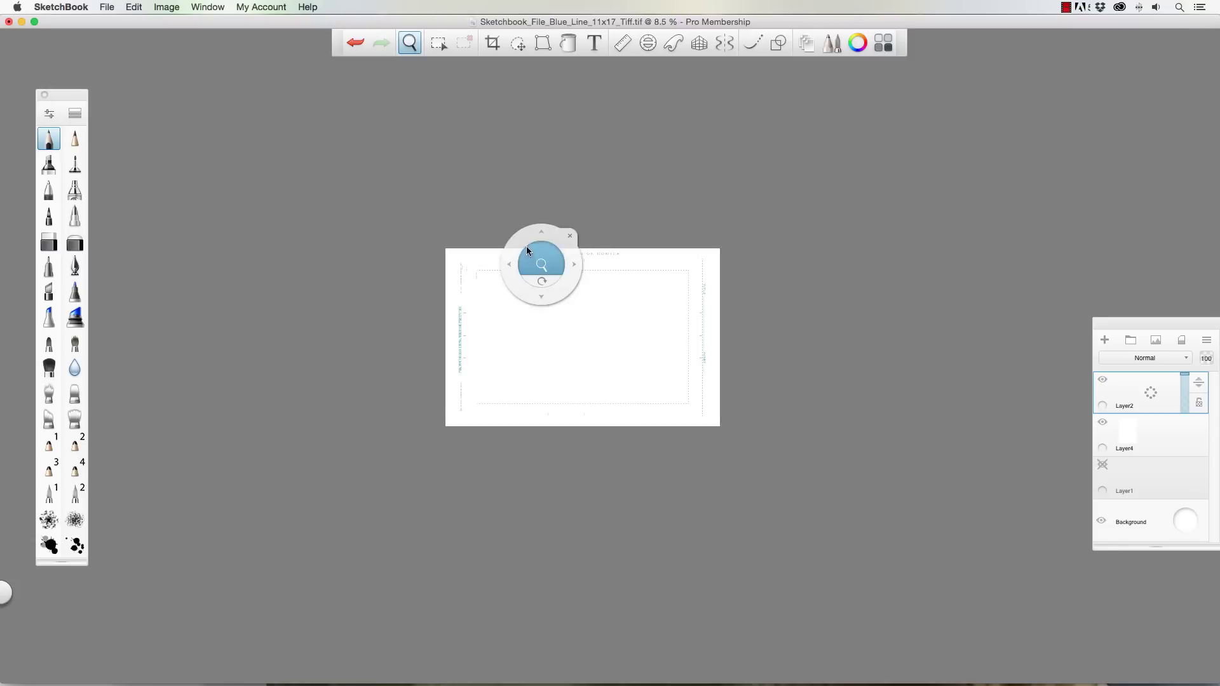
pyautogui.moveTo(524, 243); pyautogui.dragTo(531, 277)
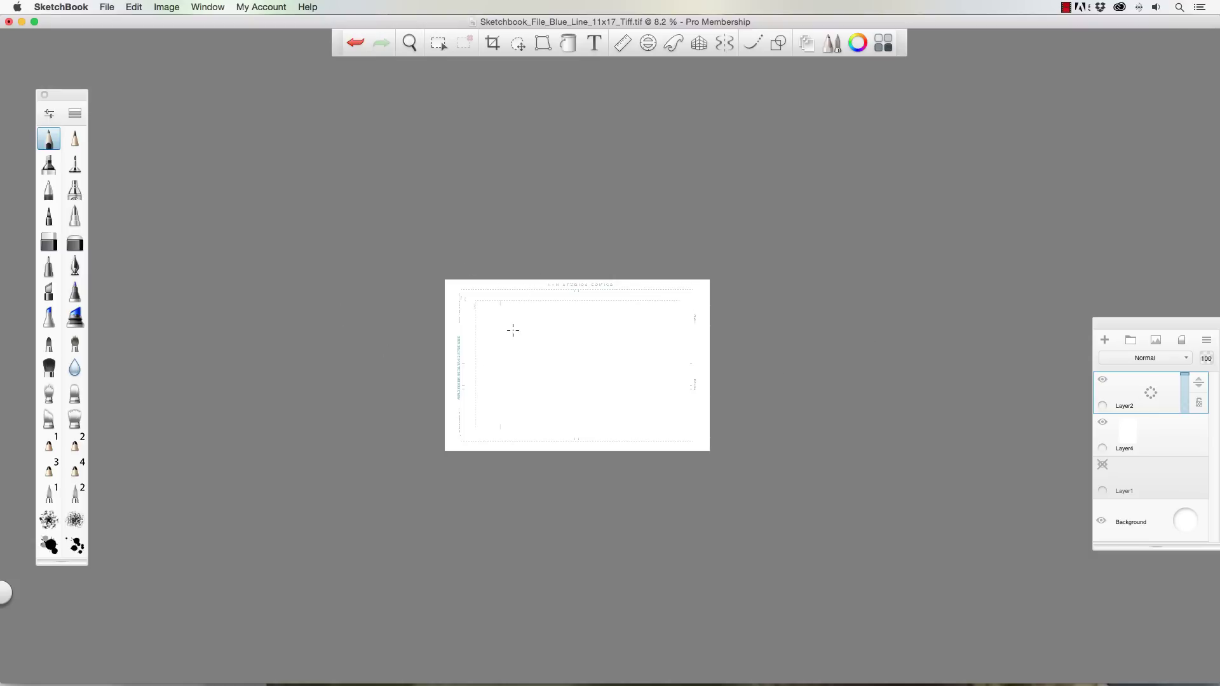
pyautogui.moveTo(514, 317); pyautogui.dragTo(502, 324)
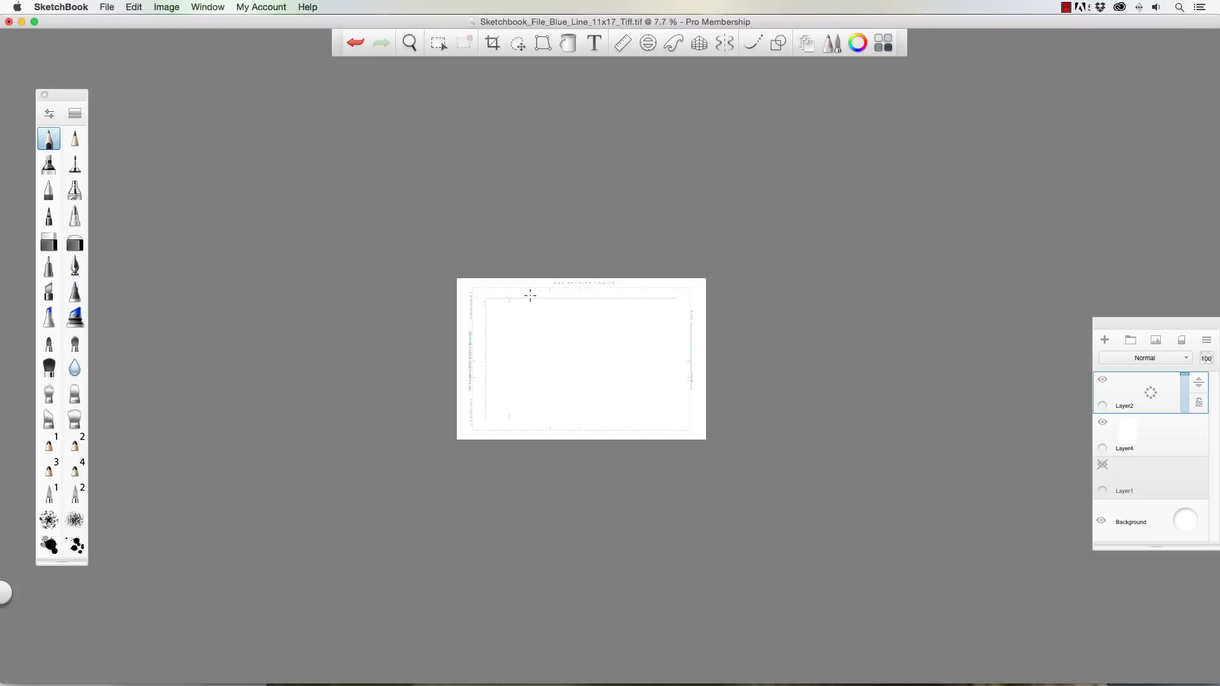
# Sketch a diagonal building edge with a vertical corner line on the right, plus a figure's head and shoulder near the page top
pyautogui.press(']')
pyautogui.moveTo(674, 297)
pyautogui.mouseDown()
pyautogui.moveTo(615, 357)
pyautogui.moveTo(612, 470)
pyautogui.mouseUp()
pyautogui.moveTo(684, 279)
pyautogui.mouseDown()
pyautogui.moveTo(605, 374)
pyautogui.moveTo(615, 384)
pyautogui.mouseUp()
pyautogui.moveTo(609, 439); pyautogui.dragTo(609, 375)
pyautogui.moveTo(555, 323)
pyautogui.mouseDown()
pyautogui.moveTo(552, 294)
pyautogui.moveTo(538, 300)
pyautogui.moveTo(546, 289)
pyautogui.moveTo(564, 315)
pyautogui.moveTo(575, 275)
pyautogui.mouseUp()
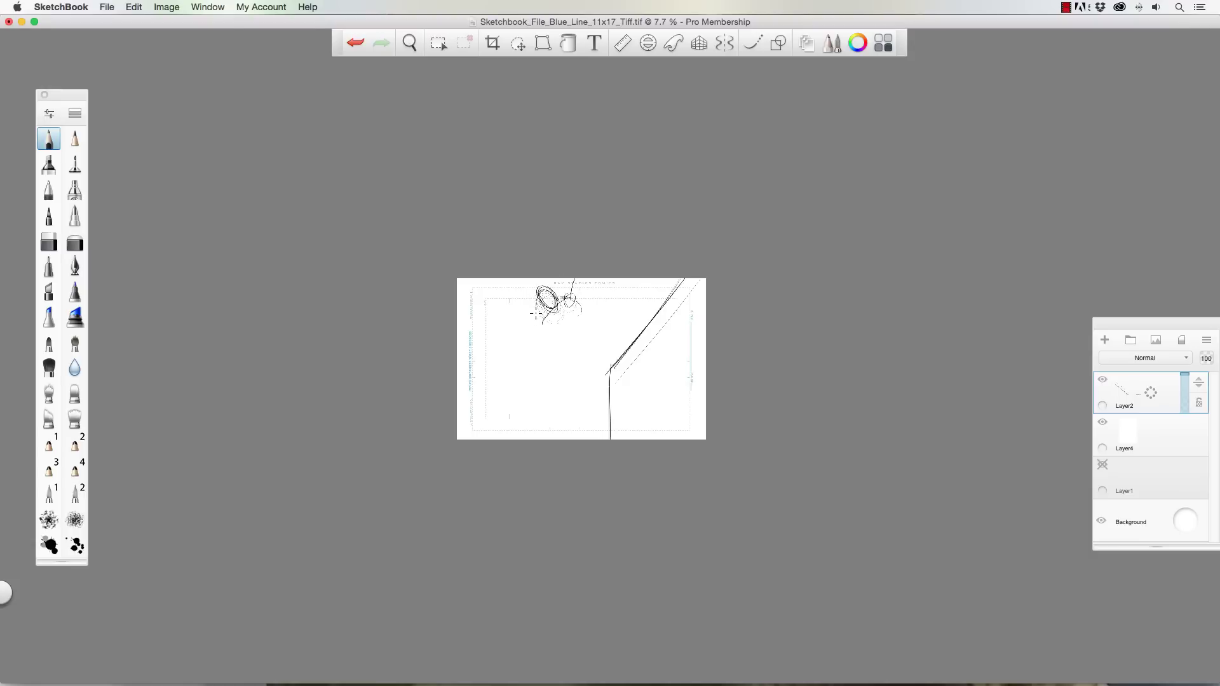
# Rough in the leaping figure's outstretched arm, torso and bent legs below the head
pyautogui.moveTo(537, 317); pyautogui.dragTo(514, 307)
pyautogui.moveTo(512, 286); pyautogui.dragTo(515, 316)
pyautogui.moveTo(542, 323); pyautogui.dragTo(571, 335)
pyautogui.moveTo(569, 307); pyautogui.dragTo(587, 328)
pyautogui.moveTo(586, 329)
pyautogui.mouseDown()
pyautogui.moveTo(540, 353)
pyautogui.moveTo(593, 315)
pyautogui.moveTo(576, 306)
pyautogui.moveTo(538, 351)
pyautogui.moveTo(546, 356)
pyautogui.moveTo(534, 354)
pyautogui.moveTo(553, 366)
pyautogui.moveTo(545, 332)
pyautogui.moveTo(575, 370)
pyautogui.mouseUp()
pyautogui.moveTo(585, 322); pyautogui.dragTo(609, 353)
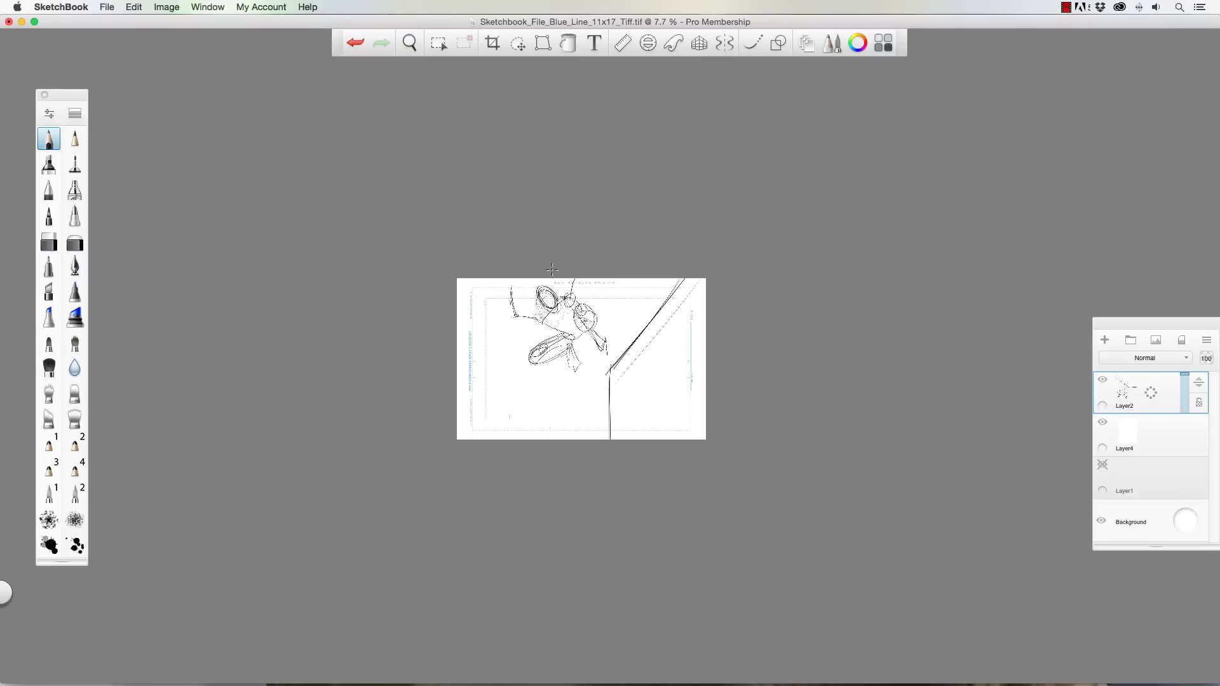
# Build up the volumes of the leaping figure's torso, raised arm and outstretched arm
pyautogui.moveTo(568, 340)
pyautogui.mouseDown()
pyautogui.moveTo(573, 352)
pyautogui.moveTo(541, 355)
pyautogui.moveTo(565, 352)
pyautogui.moveTo(555, 312)
pyautogui.moveTo(573, 279)
pyautogui.mouseUp()
pyautogui.moveTo(534, 320); pyautogui.dragTo(516, 320)
pyautogui.moveTo(545, 319)
pyautogui.mouseDown()
pyautogui.moveTo(510, 316)
pyautogui.moveTo(519, 304)
pyautogui.mouseUp()
pyautogui.moveTo(522, 302); pyautogui.dragTo(553, 324)
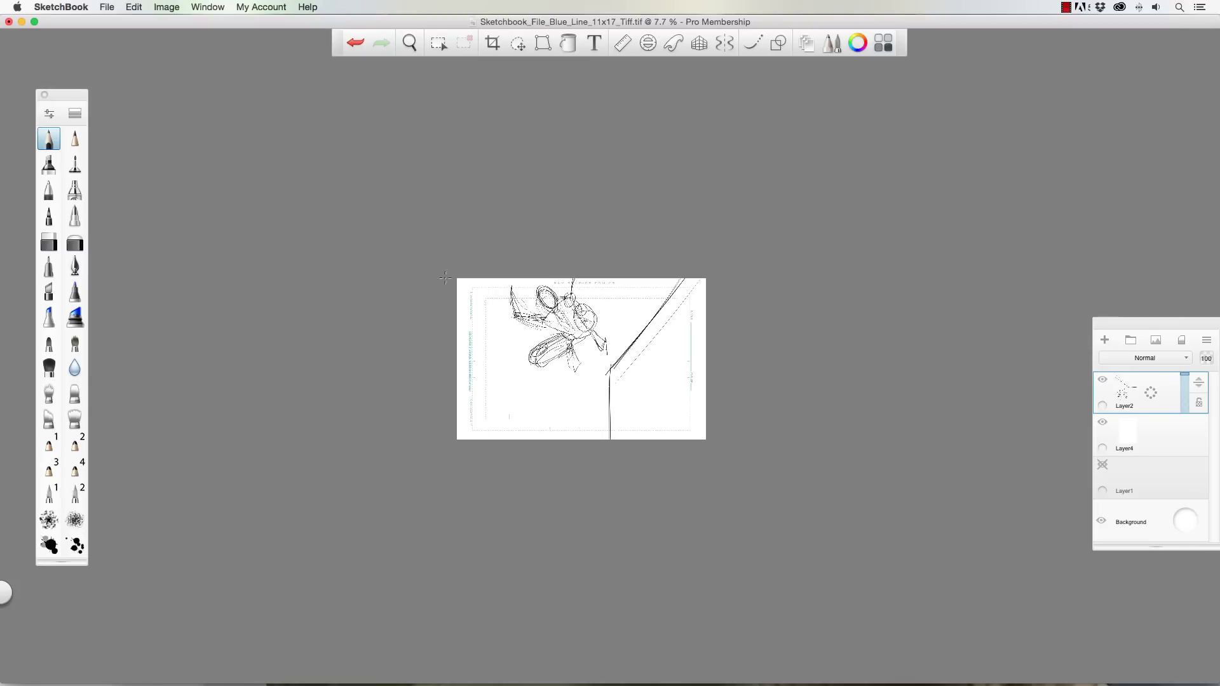
# Sketch building edges on the page's left side, beneath the figure and in the upper right corner
pyautogui.moveTo(454, 311)
pyautogui.mouseDown()
pyautogui.moveTo(499, 328)
pyautogui.moveTo(462, 427)
pyautogui.mouseUp()
pyautogui.moveTo(501, 327)
pyautogui.mouseDown()
pyautogui.moveTo(468, 439)
pyautogui.moveTo(530, 351)
pyautogui.mouseUp()
pyautogui.moveTo(581, 438); pyautogui.dragTo(581, 361)
pyautogui.moveTo(616, 308)
pyautogui.mouseDown()
pyautogui.moveTo(636, 277)
pyautogui.moveTo(624, 356)
pyautogui.moveTo(646, 273)
pyautogui.moveTo(678, 307)
pyautogui.mouseUp()
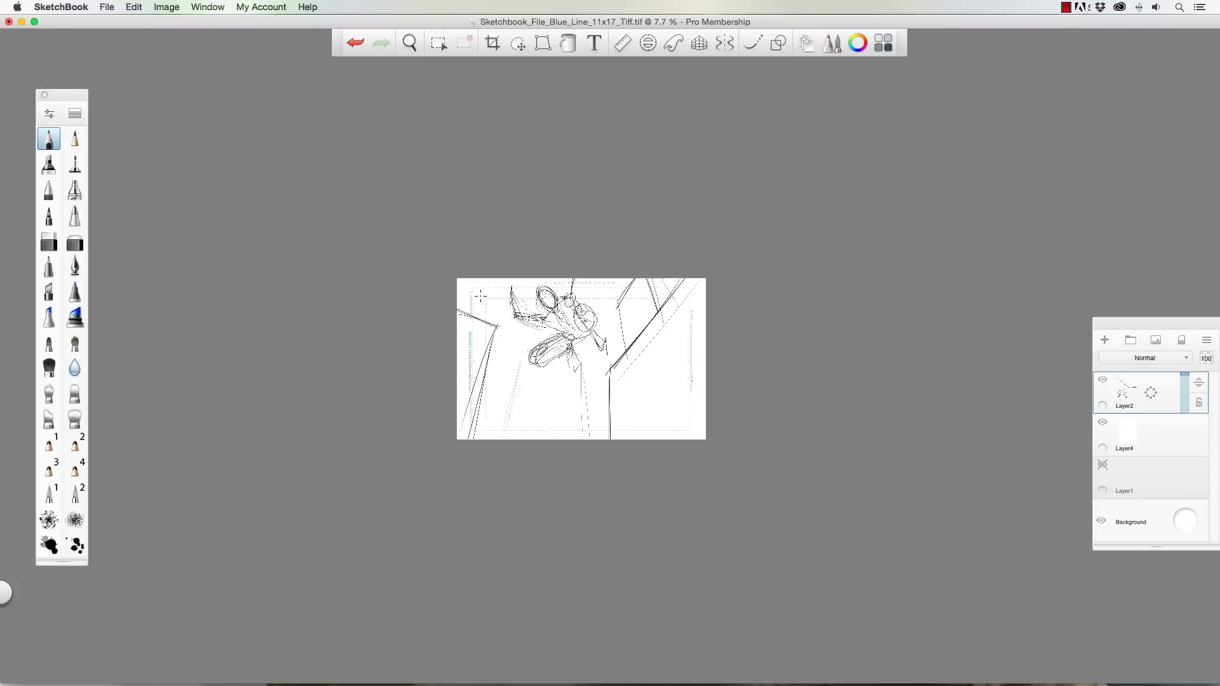
# Extend the background with more converging building lines on both sides and reinforce the figure's raised arm and lower foot
pyautogui.moveTo(495, 277)
pyautogui.mouseDown()
pyautogui.moveTo(501, 287)
pyautogui.moveTo(468, 307)
pyautogui.moveTo(490, 319)
pyautogui.mouseUp()
pyautogui.moveTo(514, 385); pyautogui.dragTo(499, 438)
pyautogui.moveTo(689, 283)
pyautogui.mouseDown()
pyautogui.moveTo(611, 375)
pyautogui.moveTo(611, 438)
pyautogui.mouseUp()
pyautogui.moveTo(622, 382); pyautogui.dragTo(621, 438)
pyautogui.moveTo(696, 282); pyautogui.dragTo(645, 350)
pyautogui.moveTo(667, 302); pyautogui.dragTo(724, 460)
pyautogui.moveTo(486, 331); pyautogui.dragTo(463, 439)
pyautogui.moveTo(499, 281)
pyautogui.mouseDown()
pyautogui.moveTo(484, 321)
pyautogui.moveTo(569, 334)
pyautogui.moveTo(570, 272)
pyautogui.moveTo(570, 292)
pyautogui.moveTo(527, 312)
pyautogui.moveTo(513, 290)
pyautogui.moveTo(523, 322)
pyautogui.moveTo(591, 307)
pyautogui.moveTo(567, 357)
pyautogui.moveTo(575, 372)
pyautogui.mouseUp()
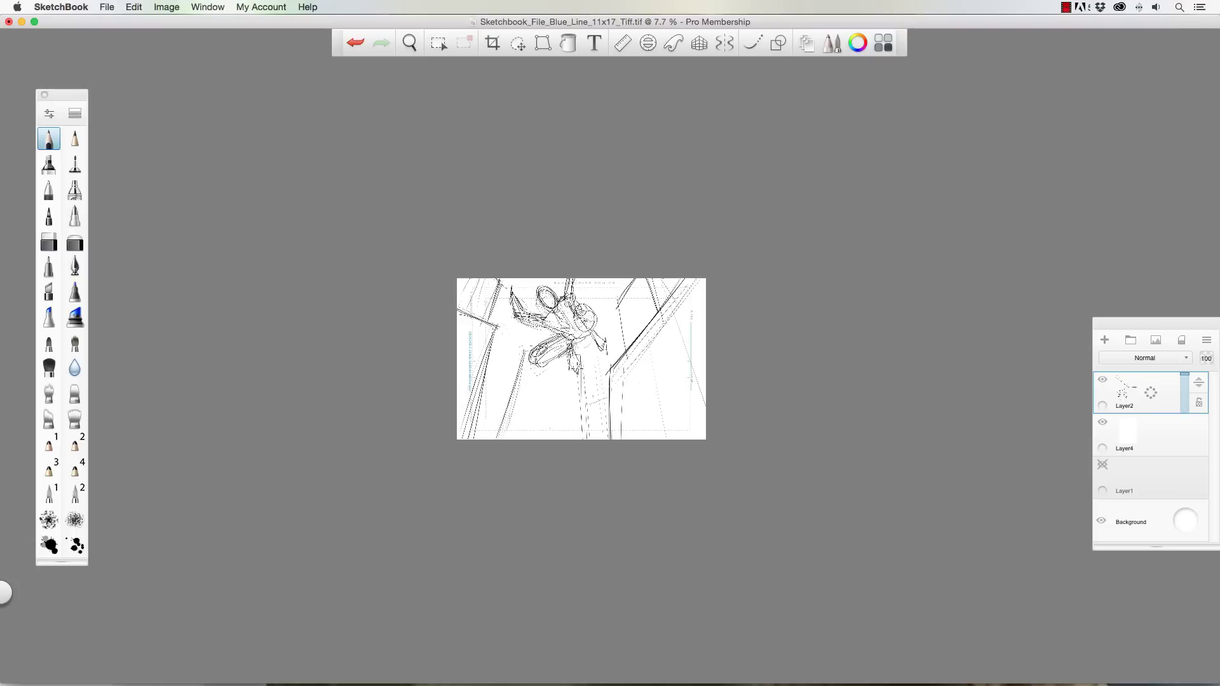
# Lower Layer2's opacity to about 26 and add a new layer above it
pyautogui.press('space')
pyautogui.moveTo(582, 345); pyautogui.dragTo(707, 364)
pyautogui.press('space')
pyautogui.moveTo(341, 434); pyautogui.dragTo(369, 399)
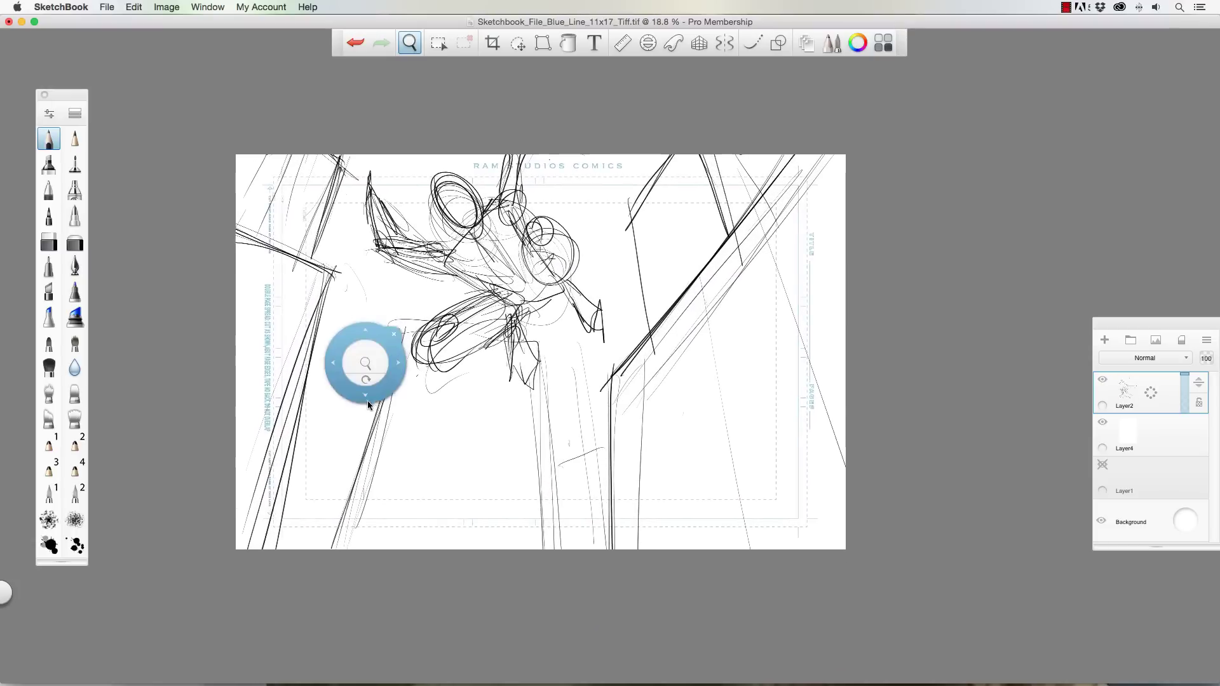
pyautogui.press('space')
pyautogui.moveTo(399, 312); pyautogui.dragTo(399, 324)
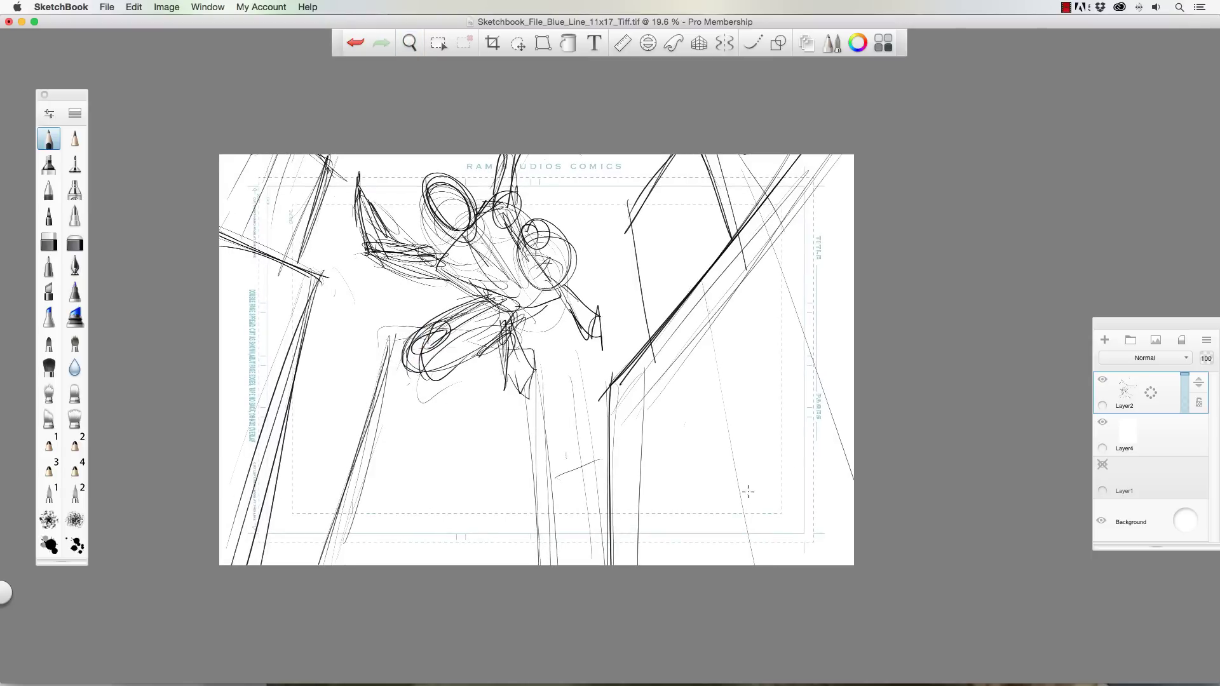
pyautogui.moveTo(1180, 394); pyautogui.dragTo(1184, 411)
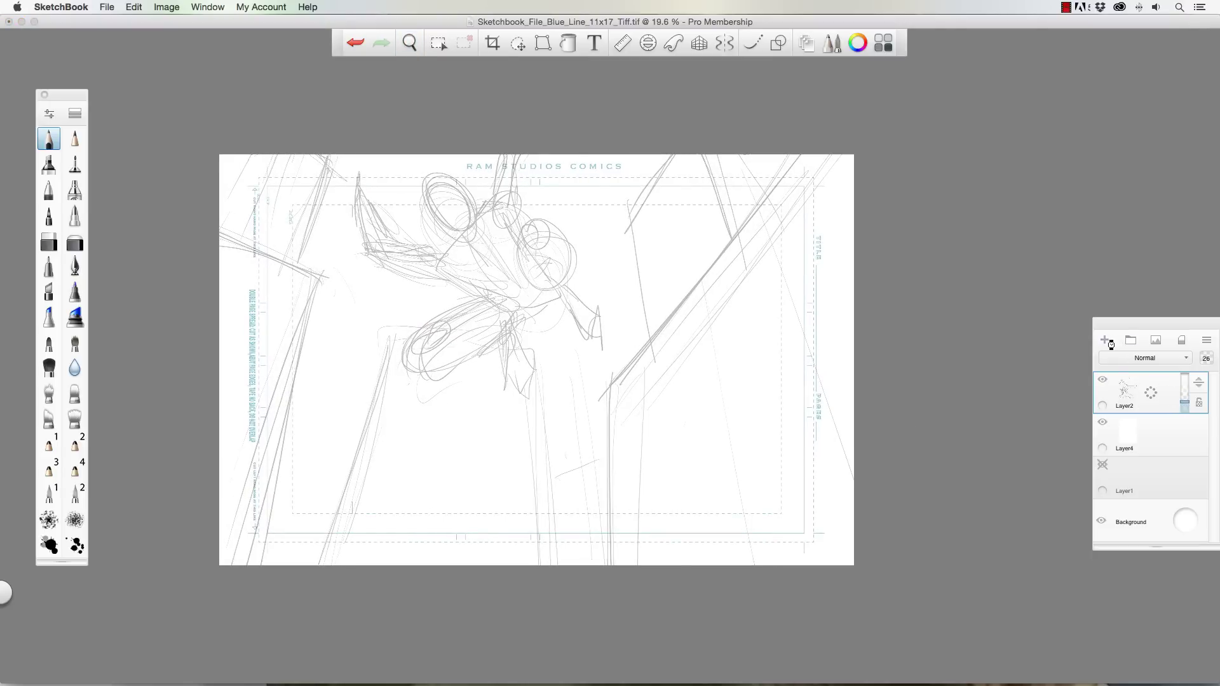
pyautogui.click(1109, 343)
# Trace the figure's head, shoulders, chest and raised arm with darker lines on the new layer
pyautogui.moveTo(445, 178)
pyautogui.mouseDown()
pyautogui.moveTo(423, 209)
pyautogui.moveTo(444, 181)
pyautogui.moveTo(472, 223)
pyautogui.moveTo(488, 205)
pyautogui.moveTo(435, 274)
pyautogui.moveTo(475, 289)
pyautogui.moveTo(494, 253)
pyautogui.moveTo(516, 249)
pyautogui.mouseUp()
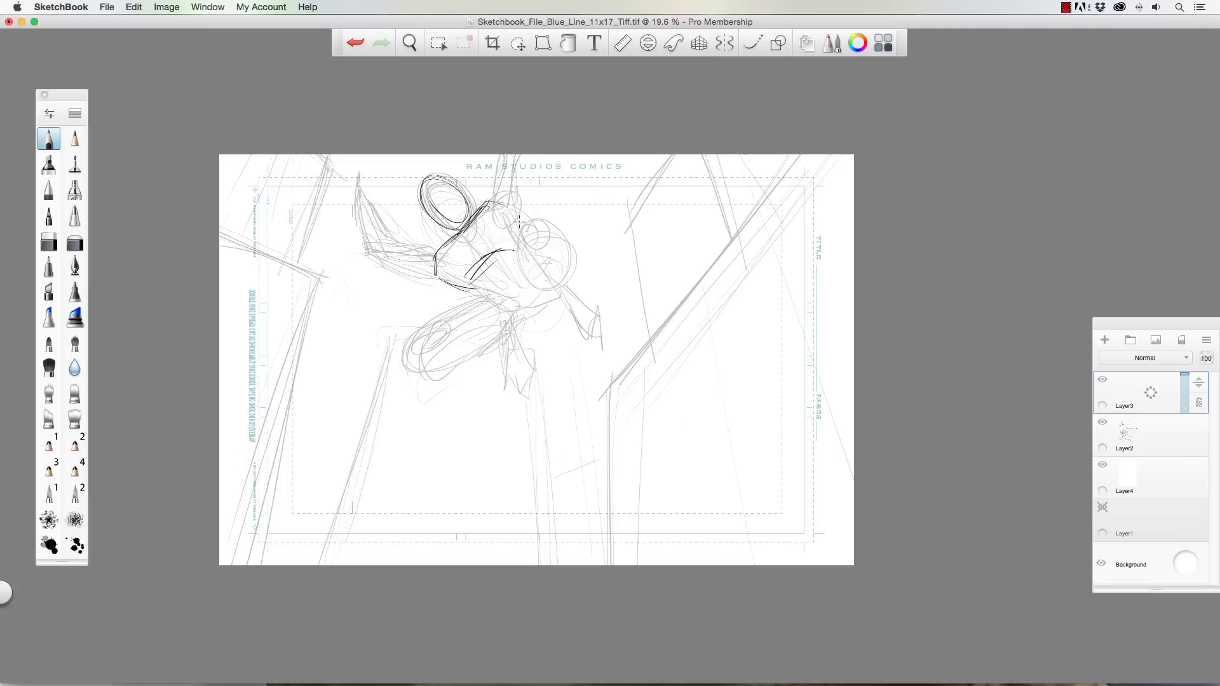
pyautogui.moveTo(487, 203); pyautogui.dragTo(494, 185)
pyautogui.moveTo(487, 204); pyautogui.dragTo(506, 159)
pyautogui.moveTo(516, 158); pyautogui.dragTo(519, 220)
# Trace the outstretched arm with its hand, and outline the lower bent leg over the faded sketch
pyautogui.moveTo(432, 250)
pyautogui.mouseDown()
pyautogui.moveTo(406, 239)
pyautogui.moveTo(445, 248)
pyautogui.moveTo(393, 253)
pyautogui.moveTo(413, 272)
pyautogui.mouseUp()
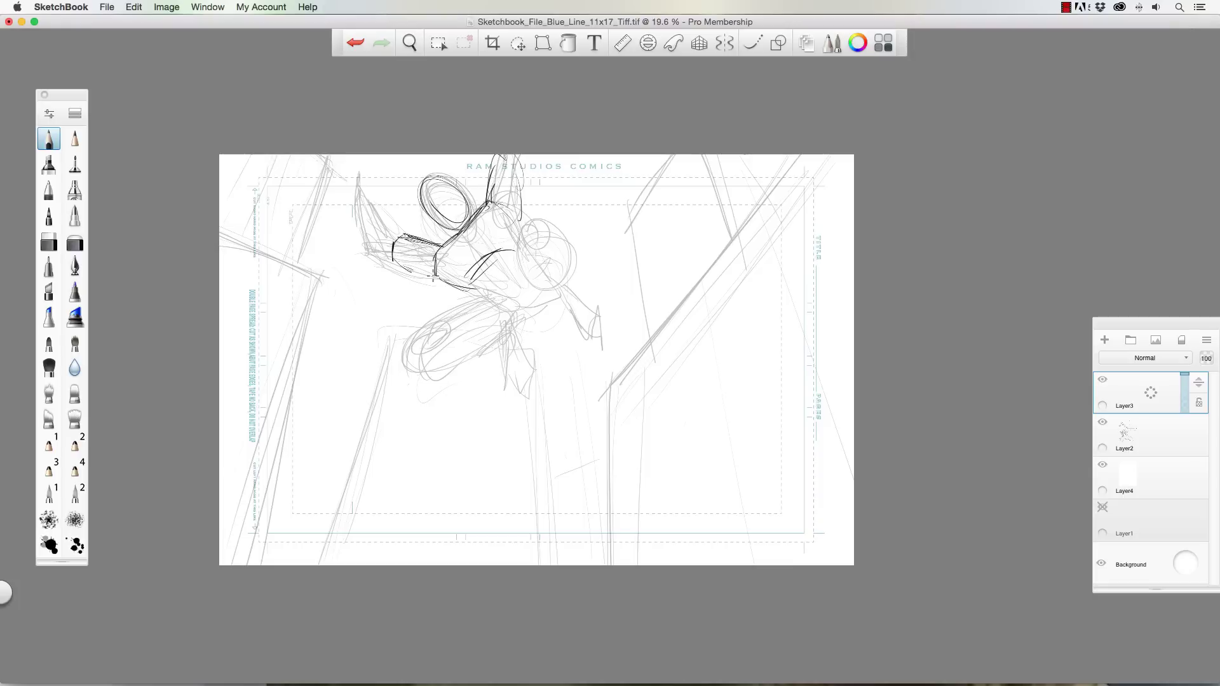
pyautogui.moveTo(384, 227)
pyautogui.mouseDown()
pyautogui.moveTo(380, 252)
pyautogui.moveTo(377, 181)
pyautogui.mouseUp()
pyautogui.moveTo(397, 225)
pyautogui.mouseDown()
pyautogui.moveTo(377, 195)
pyautogui.moveTo(407, 241)
pyautogui.mouseUp()
pyautogui.moveTo(429, 256)
pyautogui.mouseDown()
pyautogui.moveTo(512, 321)
pyautogui.moveTo(448, 314)
pyautogui.moveTo(407, 354)
pyautogui.moveTo(413, 381)
pyautogui.moveTo(515, 338)
pyautogui.moveTo(441, 392)
pyautogui.moveTo(430, 384)
pyautogui.mouseUp()
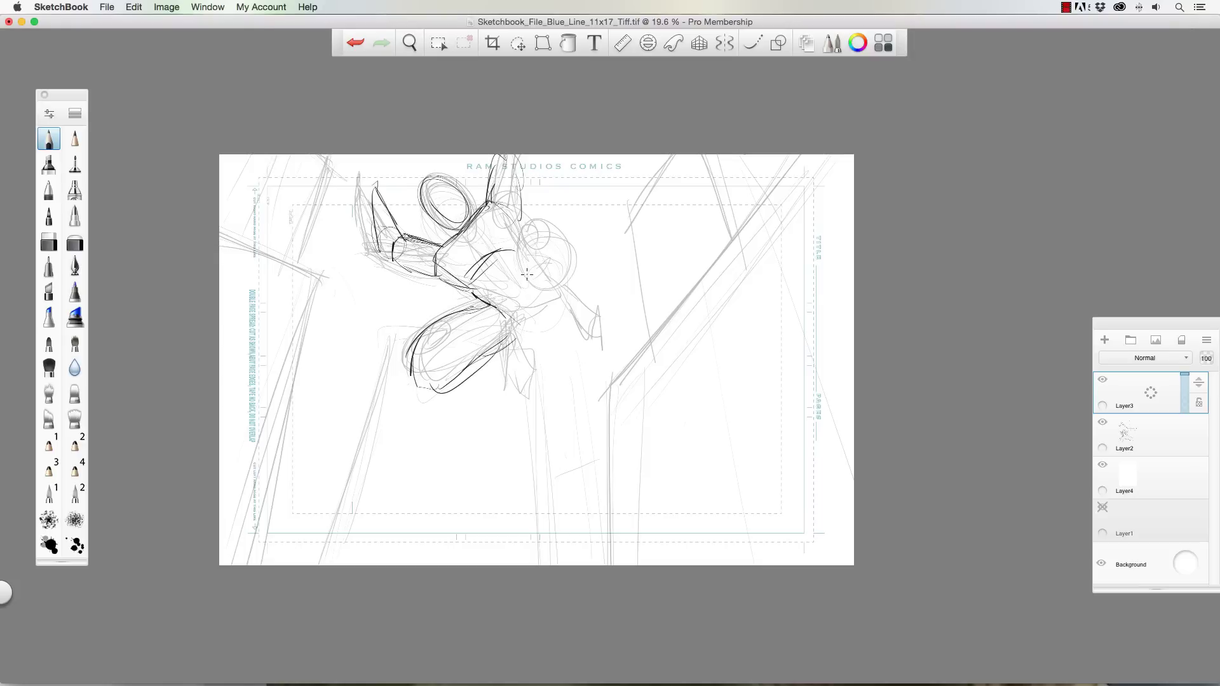
# Trace the other bent leg and both feet, and add facial guide lines to the head
pyautogui.moveTo(527, 280)
pyautogui.mouseDown()
pyautogui.moveTo(555, 206)
pyautogui.moveTo(580, 216)
pyautogui.moveTo(587, 243)
pyautogui.moveTo(545, 294)
pyautogui.mouseUp()
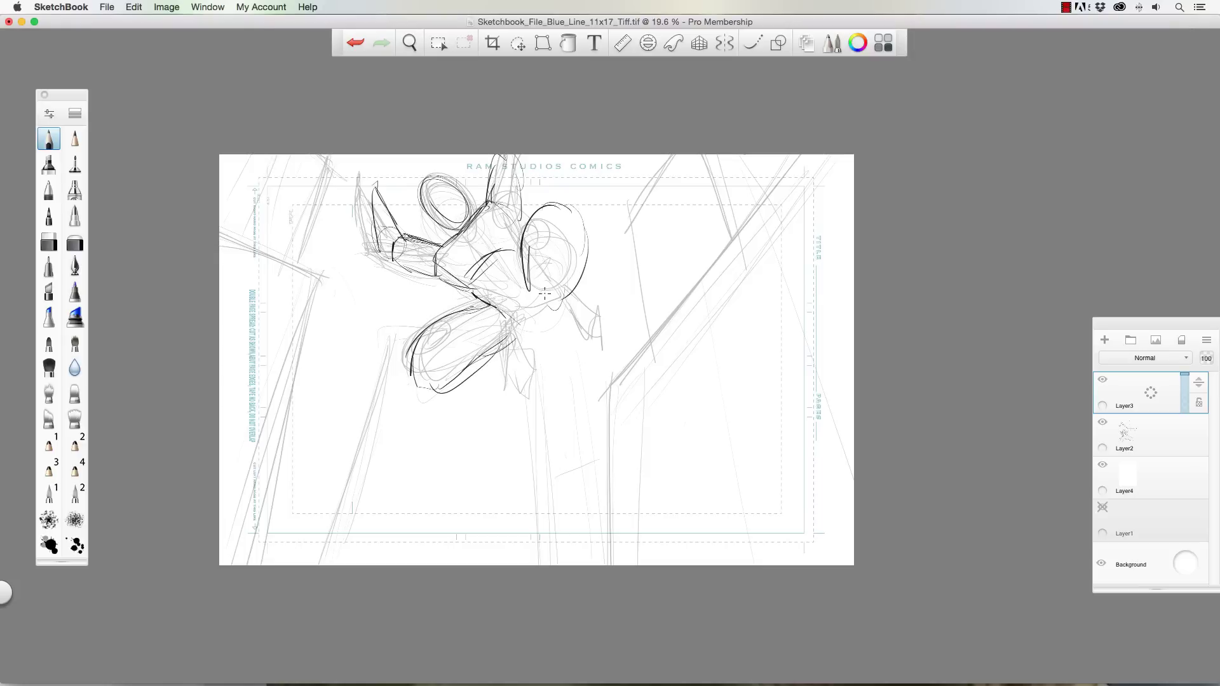
pyautogui.moveTo(541, 223); pyautogui.dragTo(532, 267)
pyautogui.moveTo(583, 222)
pyautogui.mouseDown()
pyautogui.moveTo(578, 251)
pyautogui.moveTo(563, 302)
pyautogui.moveTo(534, 272)
pyautogui.moveTo(538, 291)
pyautogui.moveTo(562, 292)
pyautogui.moveTo(562, 318)
pyautogui.mouseUp()
pyautogui.moveTo(499, 347)
pyautogui.mouseDown()
pyautogui.moveTo(493, 362)
pyautogui.moveTo(526, 367)
pyautogui.moveTo(540, 385)
pyautogui.mouseUp()
pyautogui.moveTo(512, 380); pyautogui.dragTo(528, 404)
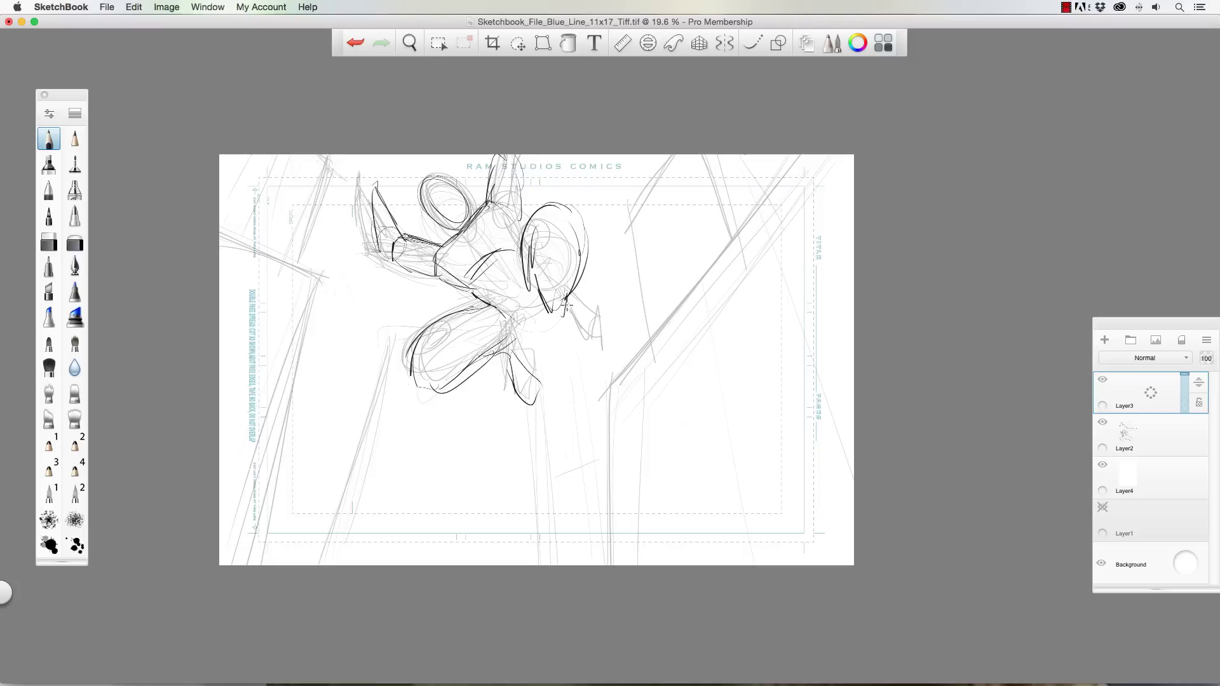
pyautogui.moveTo(565, 305)
pyautogui.mouseDown()
pyautogui.moveTo(575, 347)
pyautogui.moveTo(559, 344)
pyautogui.mouseUp()
pyautogui.moveTo(568, 304)
pyautogui.mouseDown()
pyautogui.moveTo(599, 346)
pyautogui.moveTo(594, 372)
pyautogui.moveTo(555, 338)
pyautogui.mouseUp()
pyautogui.moveTo(444, 195)
pyautogui.mouseDown()
pyautogui.moveTo(419, 197)
pyautogui.moveTo(462, 240)
pyautogui.moveTo(420, 209)
pyautogui.moveTo(437, 222)
pyautogui.moveTo(420, 195)
pyautogui.mouseUp()
pyautogui.moveTo(429, 178); pyautogui.dragTo(463, 225)
# Hide Layer3 and Layer2, and add a new empty layer on top
pyautogui.press('space')
pyautogui.moveTo(463, 322)
pyautogui.mouseDown()
pyautogui.moveTo(405, 311)
pyautogui.moveTo(298, 367)
pyautogui.mouseUp()
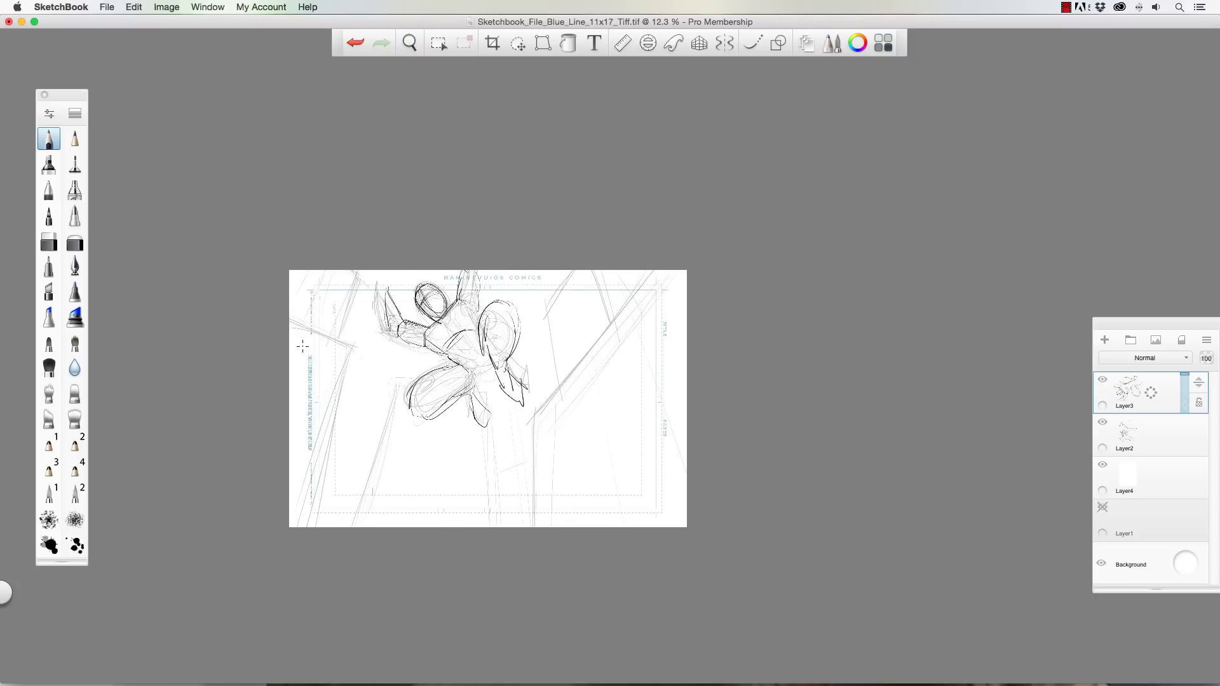
pyautogui.click(1103, 380)
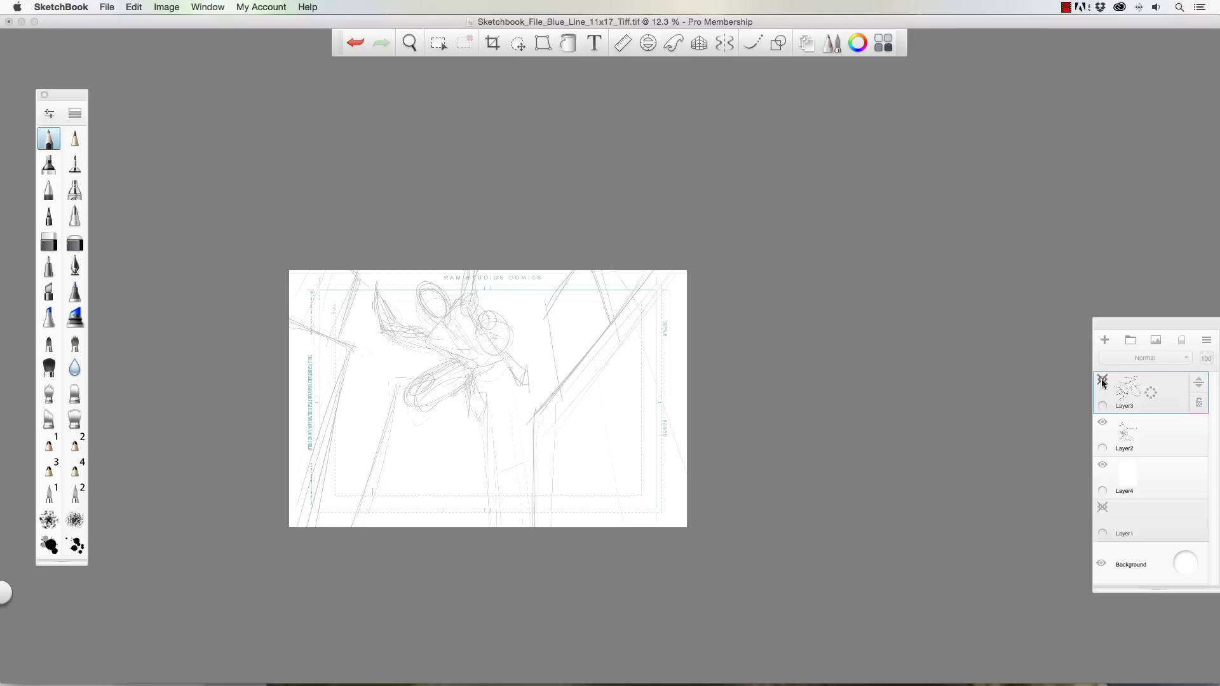
pyautogui.click(1102, 423)
pyautogui.click(1103, 340)
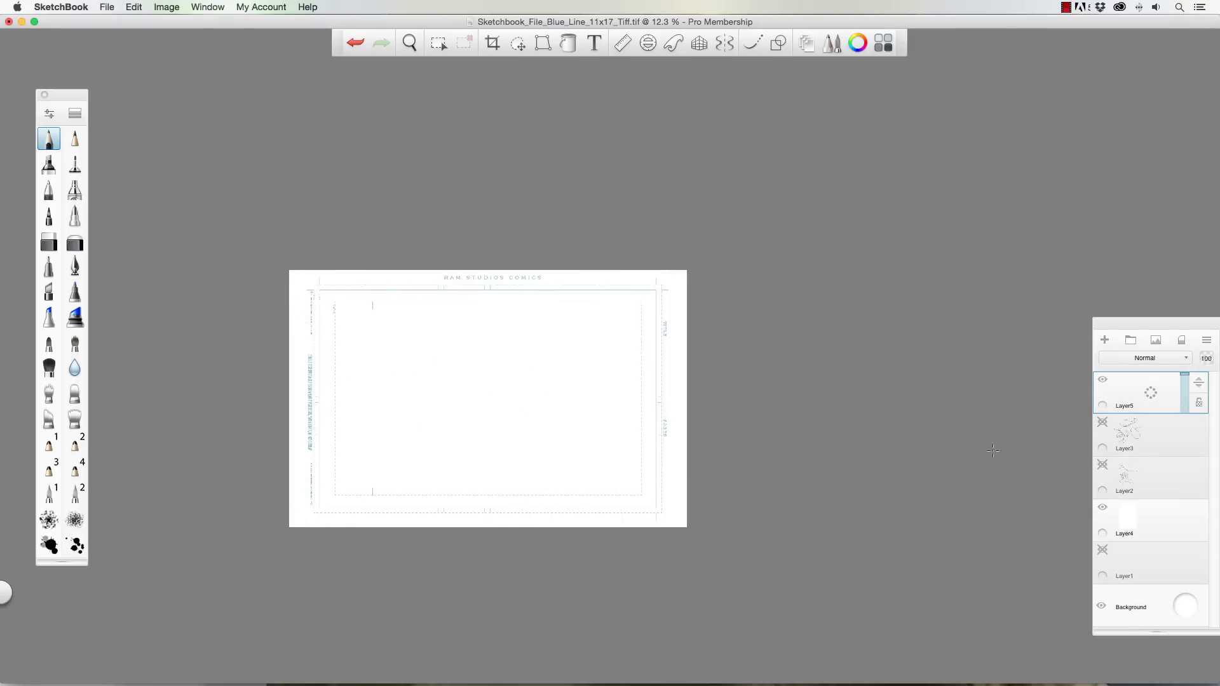
# Rough in a small front-facing flying figure with an oval head, hunched shoulders, forward fists and a tapering torso near the page centre
pyautogui.press('space')
pyautogui.moveTo(442, 378)
pyautogui.mouseDown()
pyautogui.moveTo(413, 375)
pyautogui.moveTo(420, 329)
pyautogui.mouseUp()
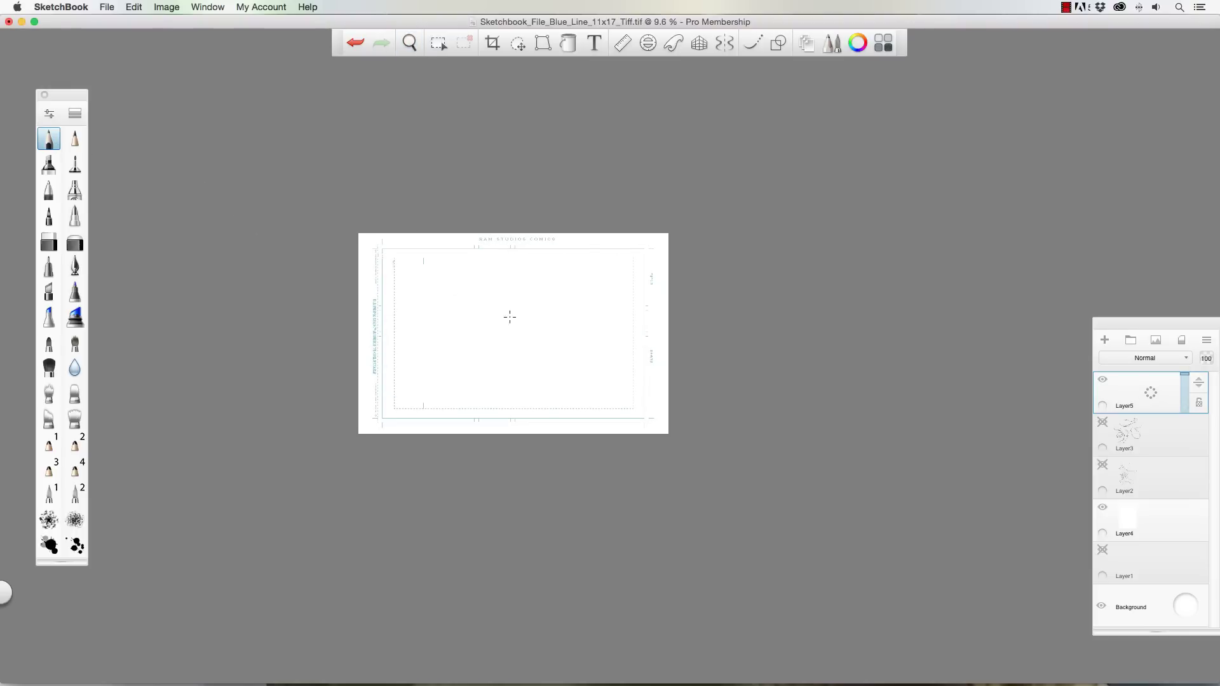
pyautogui.press('space')
pyautogui.moveTo(466, 304); pyautogui.dragTo(447, 295)
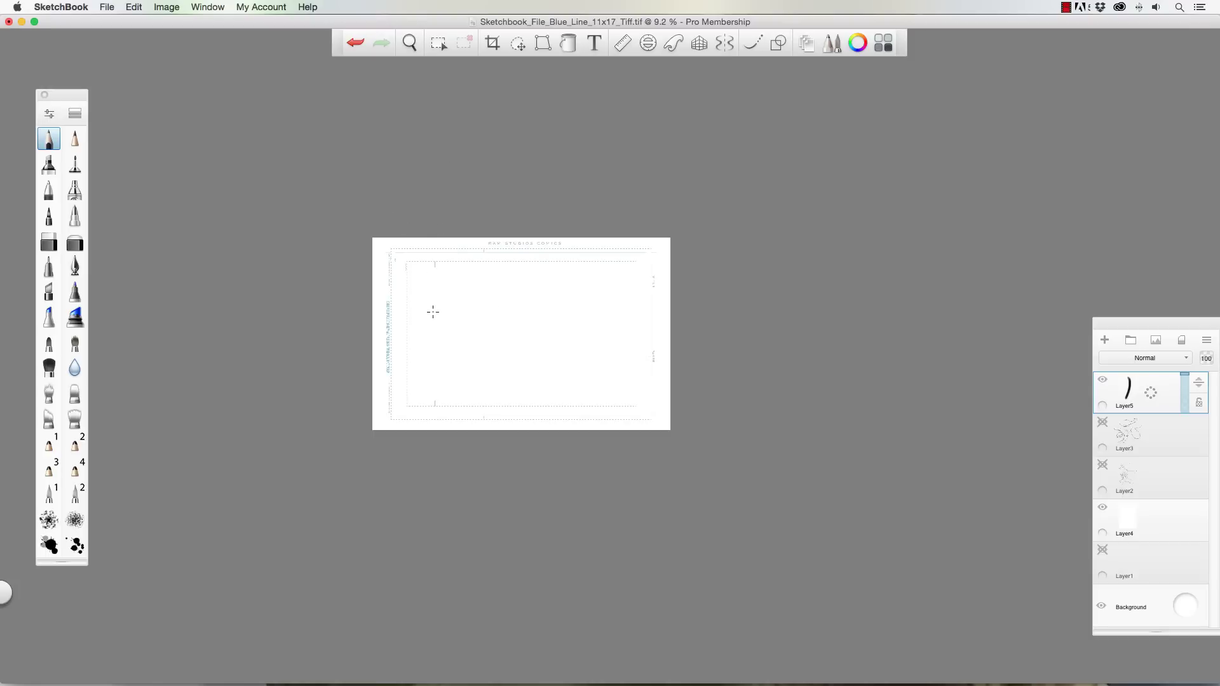
pyautogui.press('space')
pyautogui.moveTo(444, 307); pyautogui.dragTo(422, 294)
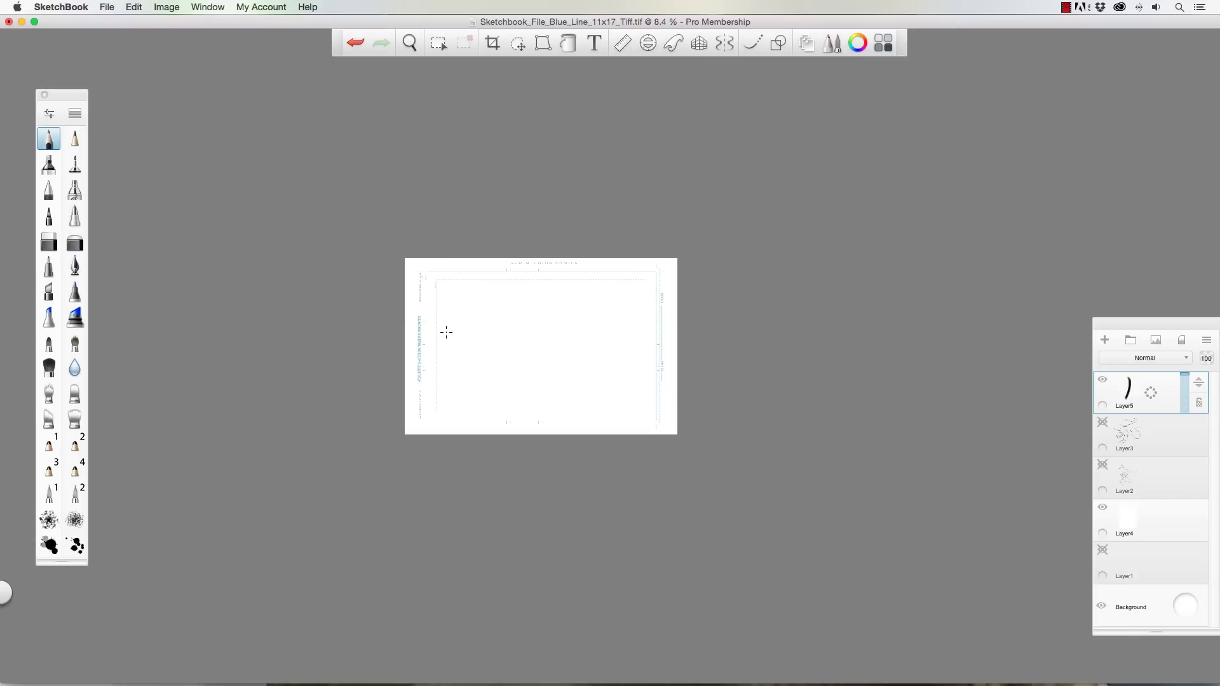
pyautogui.press('space')
pyautogui.moveTo(451, 295); pyautogui.dragTo(442, 279)
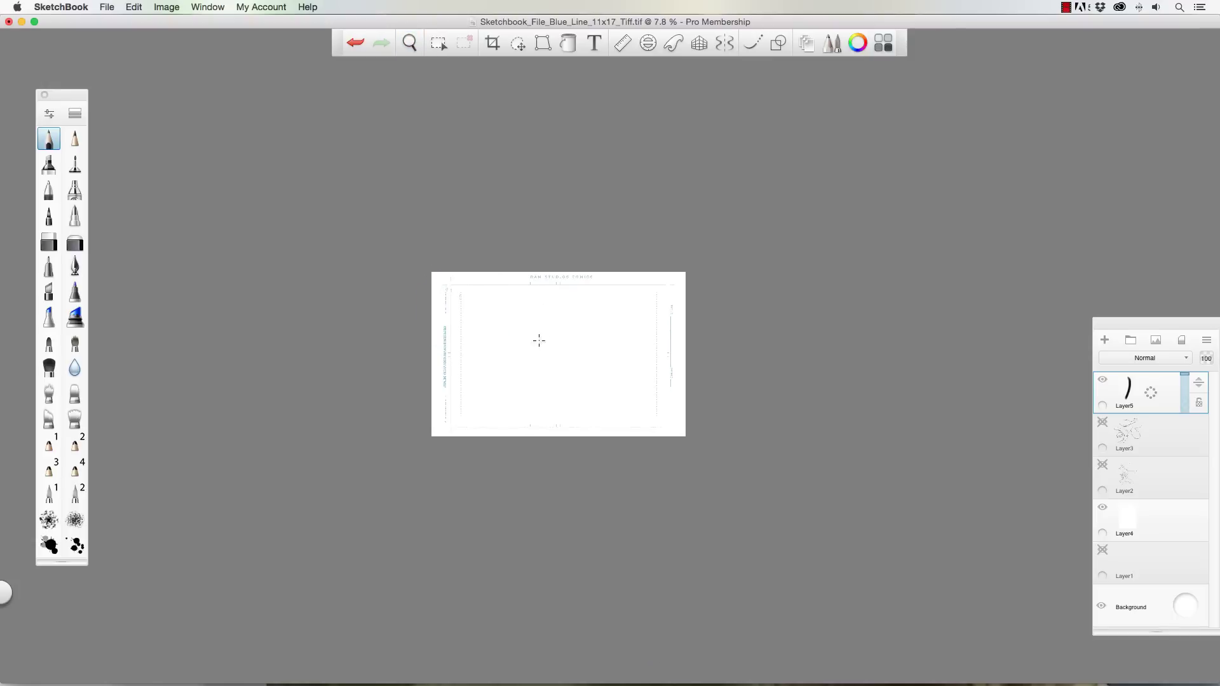
pyautogui.moveTo(546, 348)
pyautogui.mouseDown()
pyautogui.moveTo(548, 315)
pyautogui.moveTo(575, 352)
pyautogui.moveTo(523, 343)
pyautogui.moveTo(509, 359)
pyautogui.moveTo(535, 333)
pyautogui.moveTo(520, 341)
pyautogui.moveTo(573, 341)
pyautogui.moveTo(518, 355)
pyautogui.moveTo(566, 348)
pyautogui.mouseUp()
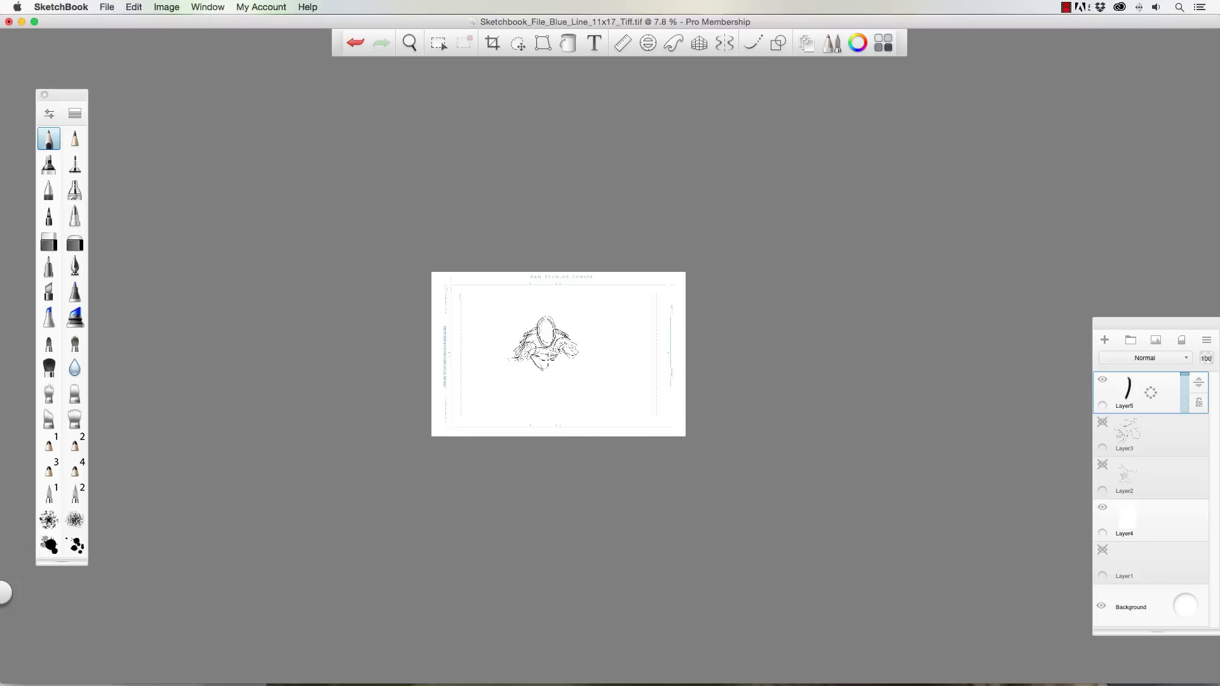
pyautogui.moveTo(560, 354)
pyautogui.mouseDown()
pyautogui.moveTo(540, 376)
pyautogui.moveTo(547, 386)
pyautogui.mouseUp()
pyautogui.moveTo(557, 330)
pyautogui.mouseDown()
pyautogui.moveTo(567, 337)
pyautogui.moveTo(539, 367)
pyautogui.moveTo(550, 372)
pyautogui.moveTo(538, 339)
pyautogui.moveTo(547, 372)
pyautogui.mouseUp()
# Draw perspective lines radiating outward from the figure to the page edges
pyautogui.moveTo(474, 398); pyautogui.dragTo(432, 426)
pyautogui.moveTo(530, 386)
pyautogui.mouseDown()
pyautogui.moveTo(490, 435)
pyautogui.moveTo(607, 434)
pyautogui.moveTo(662, 416)
pyautogui.mouseUp()
pyautogui.moveTo(562, 375); pyautogui.dragTo(645, 395)
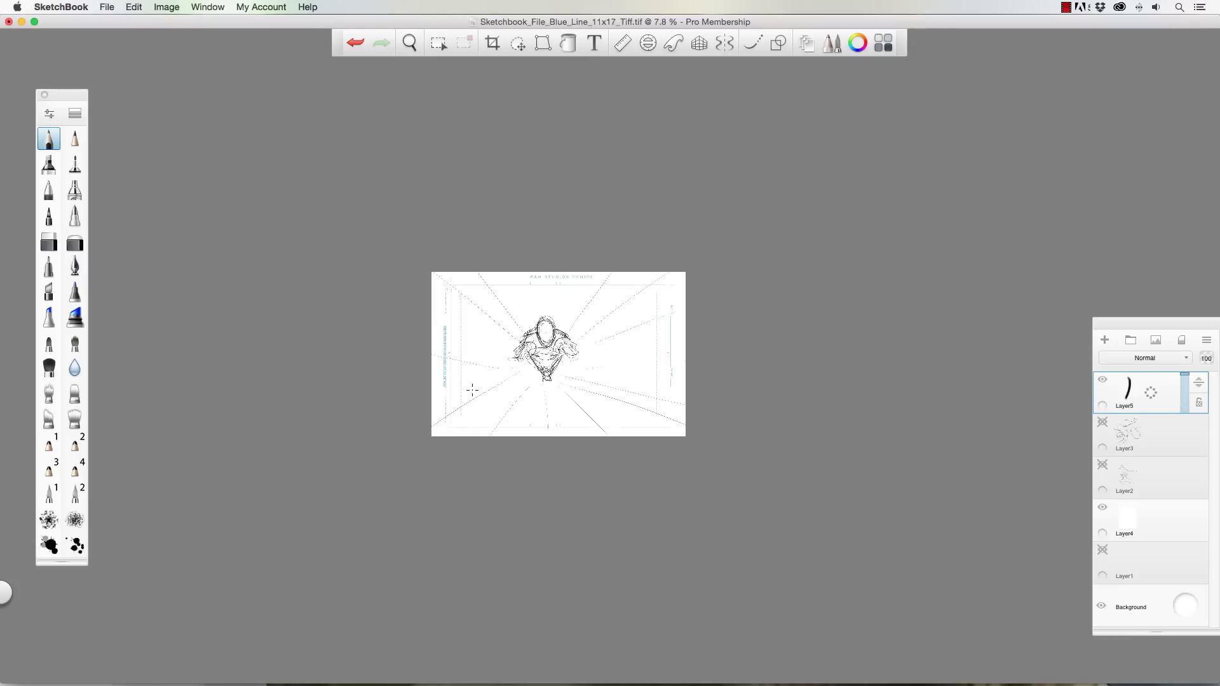
# Sketch a horizon line, block-shaped rooftops and building edges below and beside the figure, with loose cloud lines in the sky
pyautogui.moveTo(424, 406); pyautogui.dragTo(691, 403)
pyautogui.moveTo(487, 427)
pyautogui.mouseDown()
pyautogui.moveTo(503, 408)
pyautogui.moveTo(582, 397)
pyautogui.moveTo(549, 410)
pyautogui.moveTo(554, 420)
pyautogui.moveTo(591, 404)
pyautogui.moveTo(603, 412)
pyautogui.moveTo(555, 418)
pyautogui.moveTo(608, 413)
pyautogui.moveTo(547, 436)
pyautogui.mouseUp()
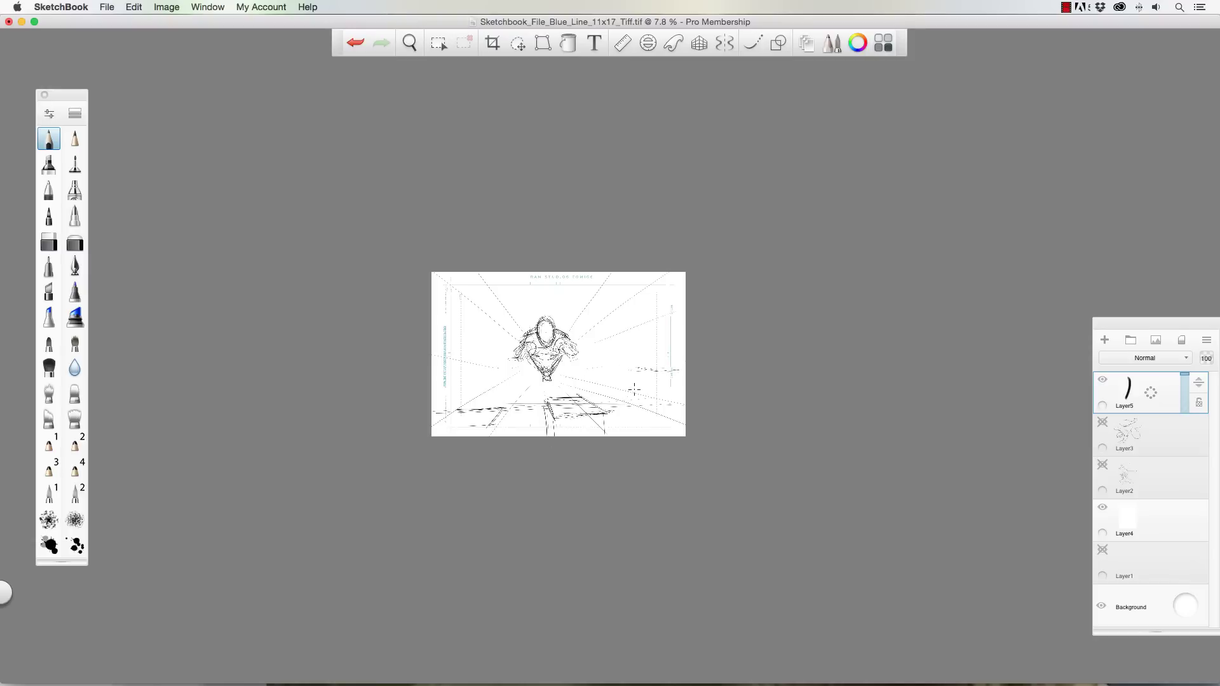
pyautogui.moveTo(666, 409); pyautogui.dragTo(667, 437)
pyautogui.moveTo(664, 367); pyautogui.dragTo(666, 413)
pyautogui.moveTo(691, 369); pyautogui.dragTo(634, 368)
pyautogui.moveTo(470, 383); pyautogui.dragTo(470, 409)
pyautogui.moveTo(537, 365); pyautogui.dragTo(542, 372)
pyautogui.moveTo(450, 358); pyautogui.dragTo(454, 409)
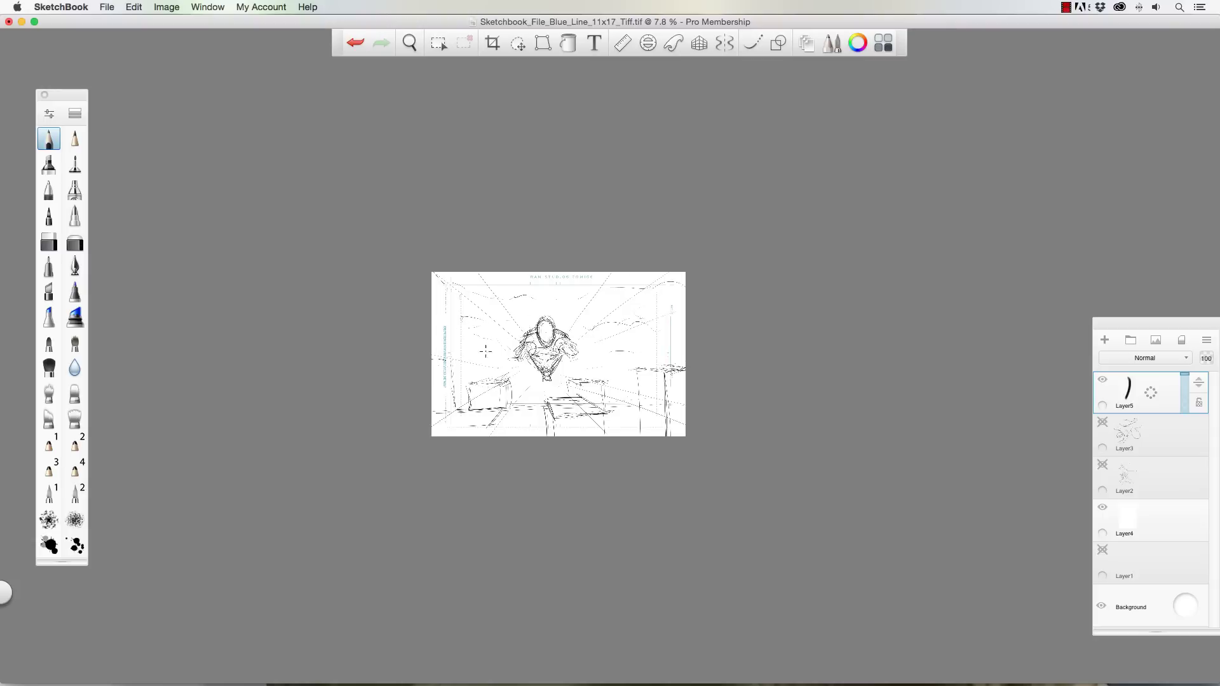
# Lower Layer5's opacity until the rough sketch is faint, and add a new empty layer above it
pyautogui.press('space')
pyautogui.moveTo(513, 368); pyautogui.dragTo(585, 365)
pyautogui.moveTo(559, 424); pyautogui.dragTo(547, 366)
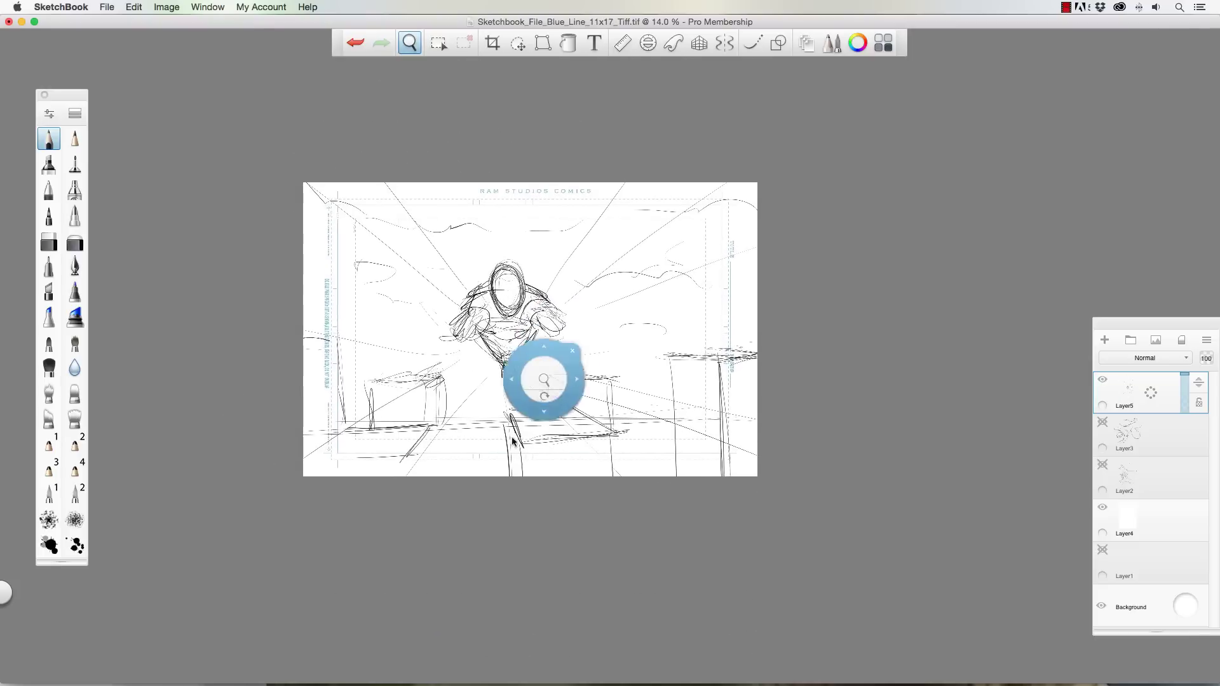
pyautogui.moveTo(479, 394); pyautogui.dragTo(508, 384)
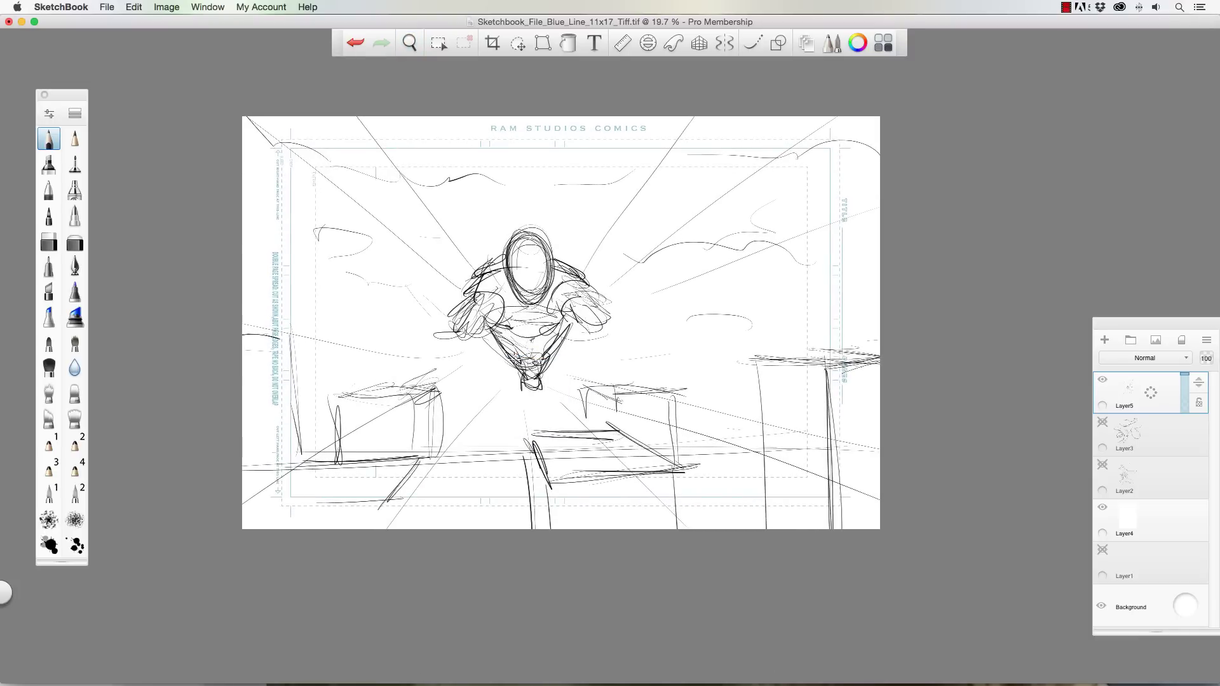
pyautogui.scroll(-1, 434, 331)
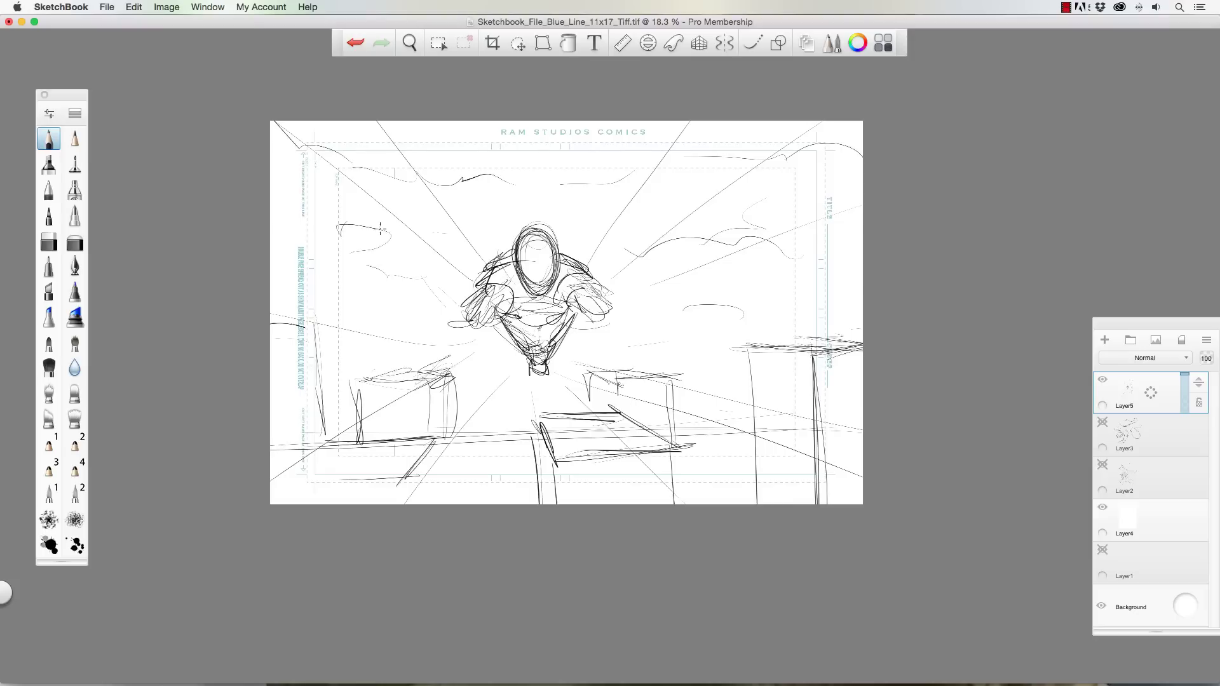
pyautogui.click(1103, 422)
pyautogui.click(1102, 381)
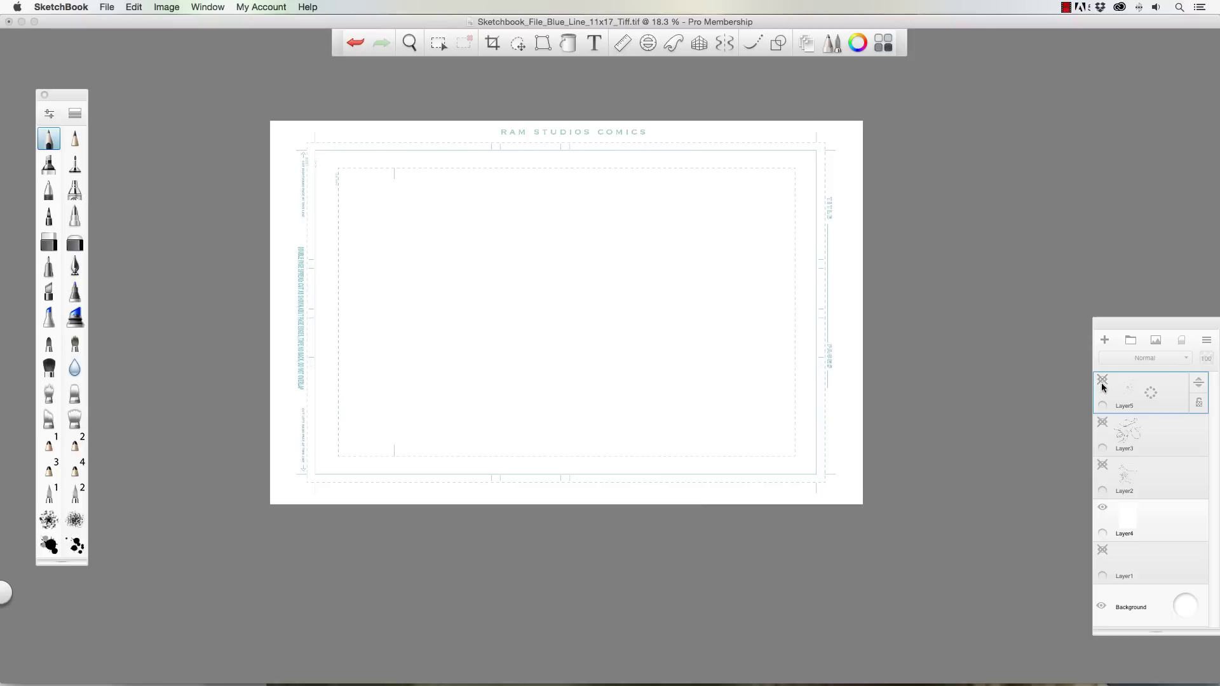
pyautogui.click(1102, 382)
pyautogui.click(1184, 402)
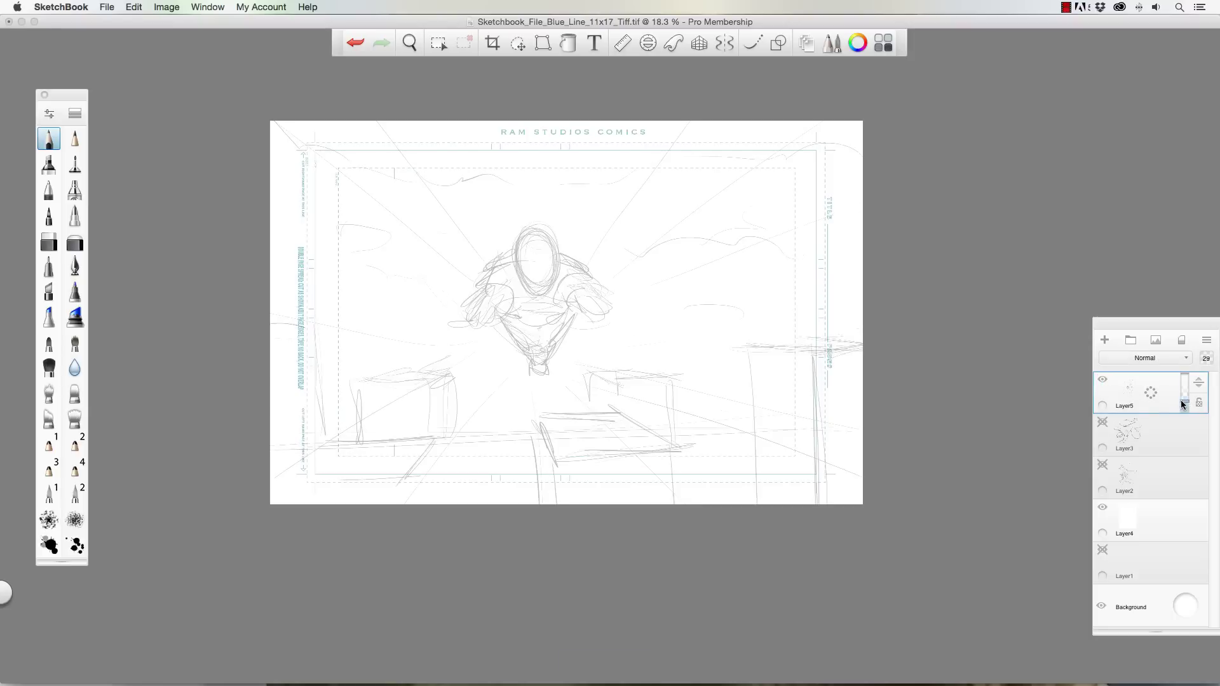
pyautogui.click(1106, 341)
# Trace the contour of the figure's left-hand shoulder with a dark line on the new layer
pyautogui.press('space')
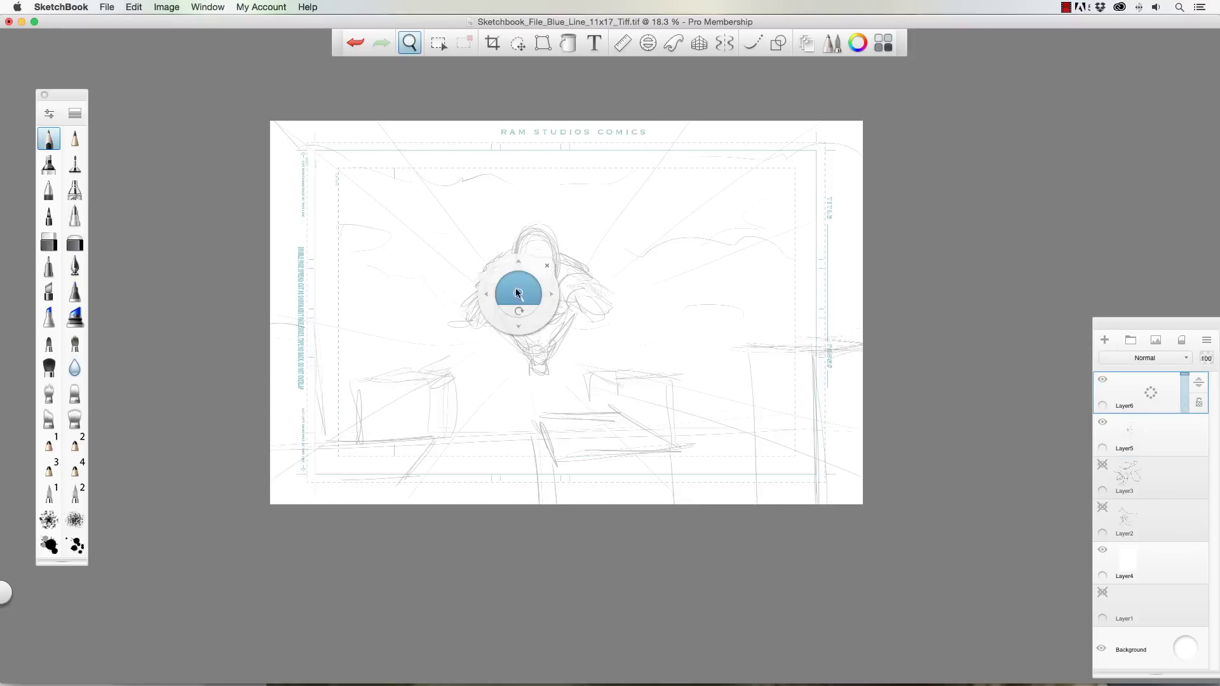
pyautogui.moveTo(517, 294); pyautogui.dragTo(545, 299)
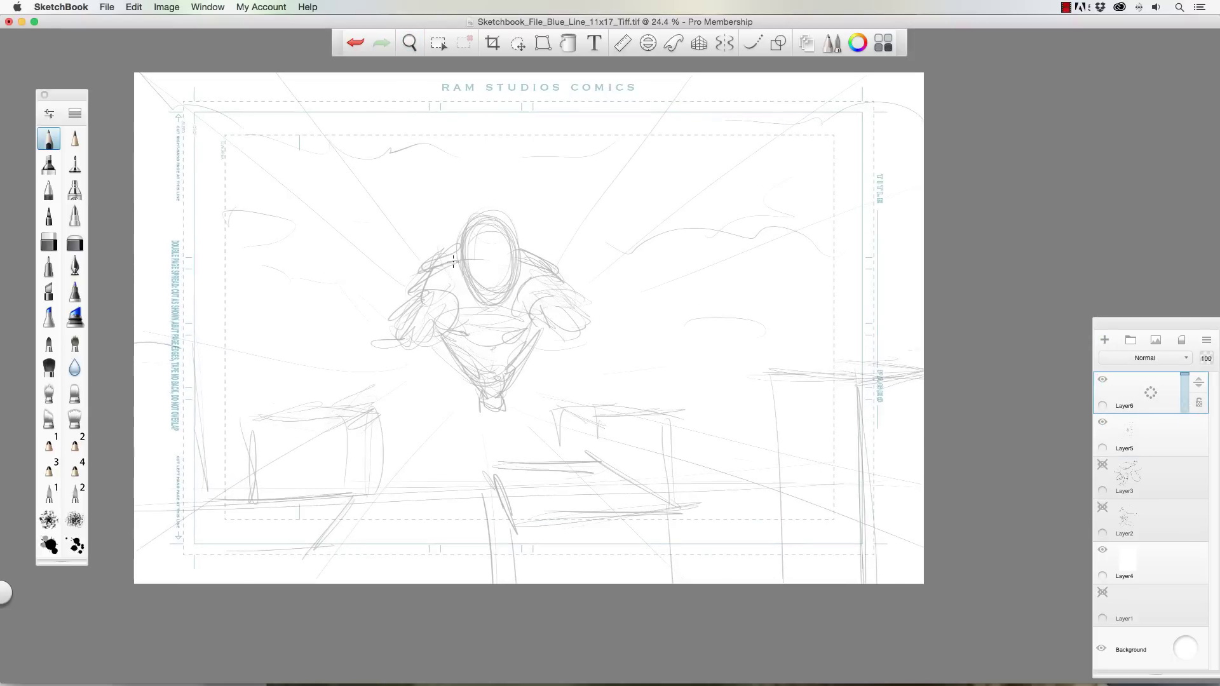
pyautogui.moveTo(453, 261); pyautogui.dragTo(422, 287)
pyautogui.moveTo(439, 338); pyautogui.dragTo(500, 437)
pyautogui.moveTo(535, 341); pyautogui.dragTo(492, 453)
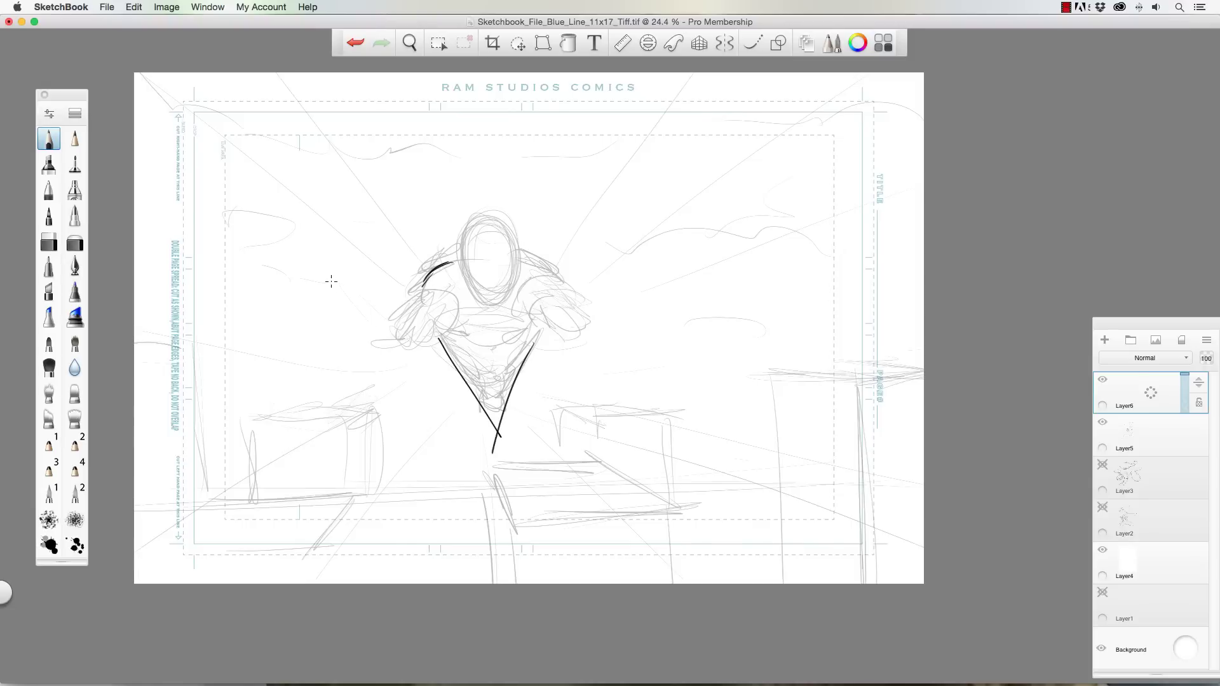
pyautogui.press('super+z')
pyautogui.press('super+z')
# Trace the tapered torso with its abdominal lines, then the forearm and both forward fists, in darker lines
pyautogui.moveTo(438, 336)
pyautogui.mouseDown()
pyautogui.moveTo(477, 374)
pyautogui.moveTo(464, 369)
pyautogui.mouseUp()
pyautogui.moveTo(528, 341)
pyautogui.mouseDown()
pyautogui.moveTo(512, 368)
pyautogui.moveTo(466, 372)
pyautogui.moveTo(484, 384)
pyautogui.moveTo(500, 373)
pyautogui.moveTo(481, 401)
pyautogui.moveTo(456, 363)
pyautogui.moveTo(491, 367)
pyautogui.moveTo(474, 348)
pyautogui.moveTo(499, 351)
pyautogui.moveTo(494, 375)
pyautogui.moveTo(479, 347)
pyautogui.mouseUp()
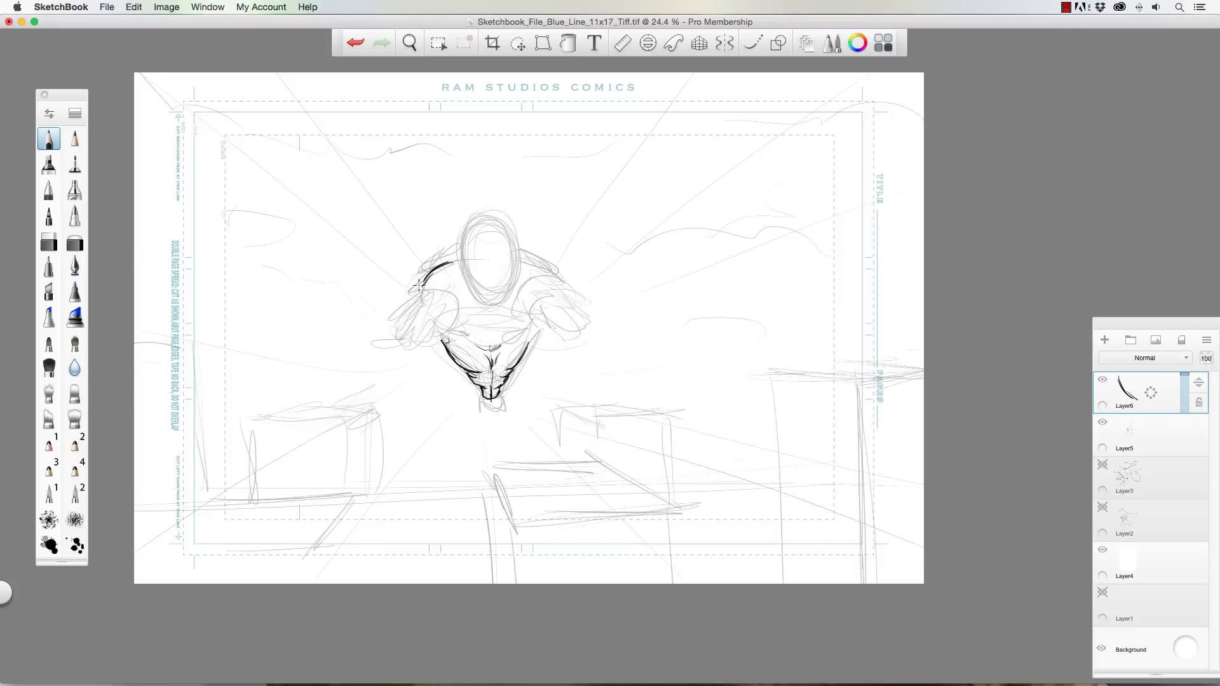
pyautogui.moveTo(419, 286)
pyautogui.mouseDown()
pyautogui.moveTo(410, 305)
pyautogui.moveTo(448, 305)
pyautogui.mouseUp()
pyautogui.moveTo(417, 295)
pyautogui.mouseDown()
pyautogui.moveTo(460, 318)
pyautogui.moveTo(431, 303)
pyautogui.moveTo(445, 315)
pyautogui.moveTo(432, 337)
pyautogui.moveTo(433, 312)
pyautogui.moveTo(398, 341)
pyautogui.mouseUp()
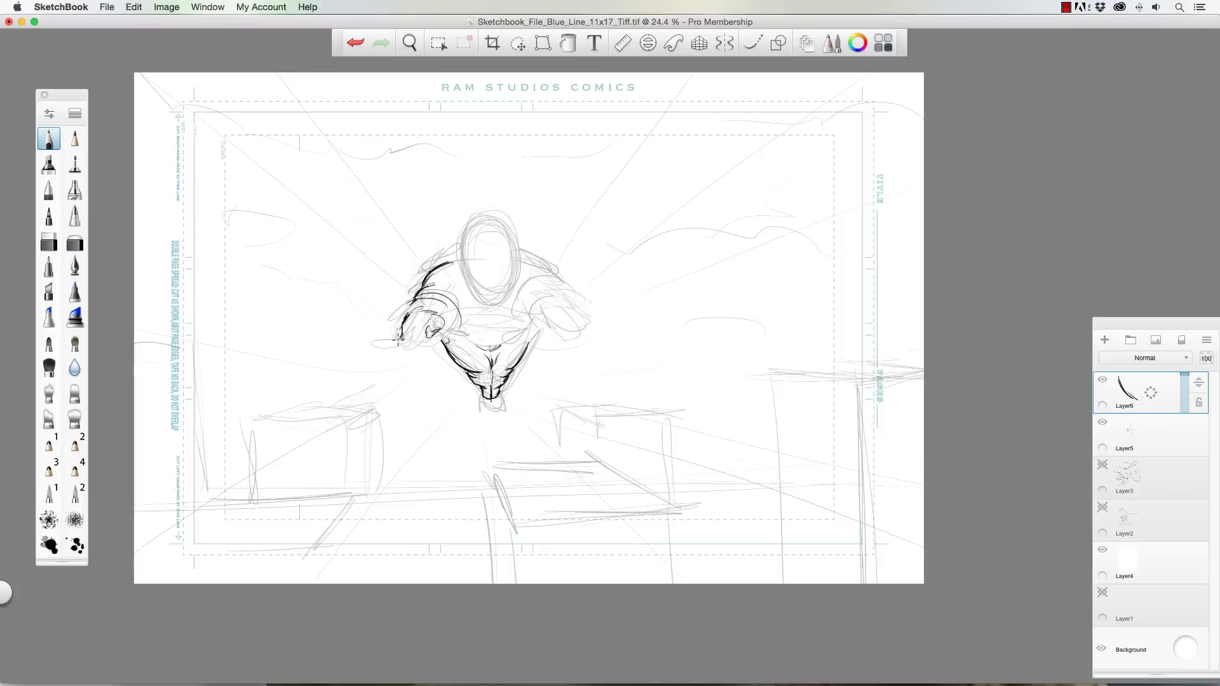
pyautogui.moveTo(528, 317)
pyautogui.mouseDown()
pyautogui.moveTo(579, 332)
pyautogui.moveTo(558, 310)
pyautogui.moveTo(581, 321)
pyautogui.moveTo(572, 312)
pyautogui.moveTo(536, 307)
pyautogui.mouseUp()
pyautogui.moveTo(404, 343); pyautogui.dragTo(430, 340)
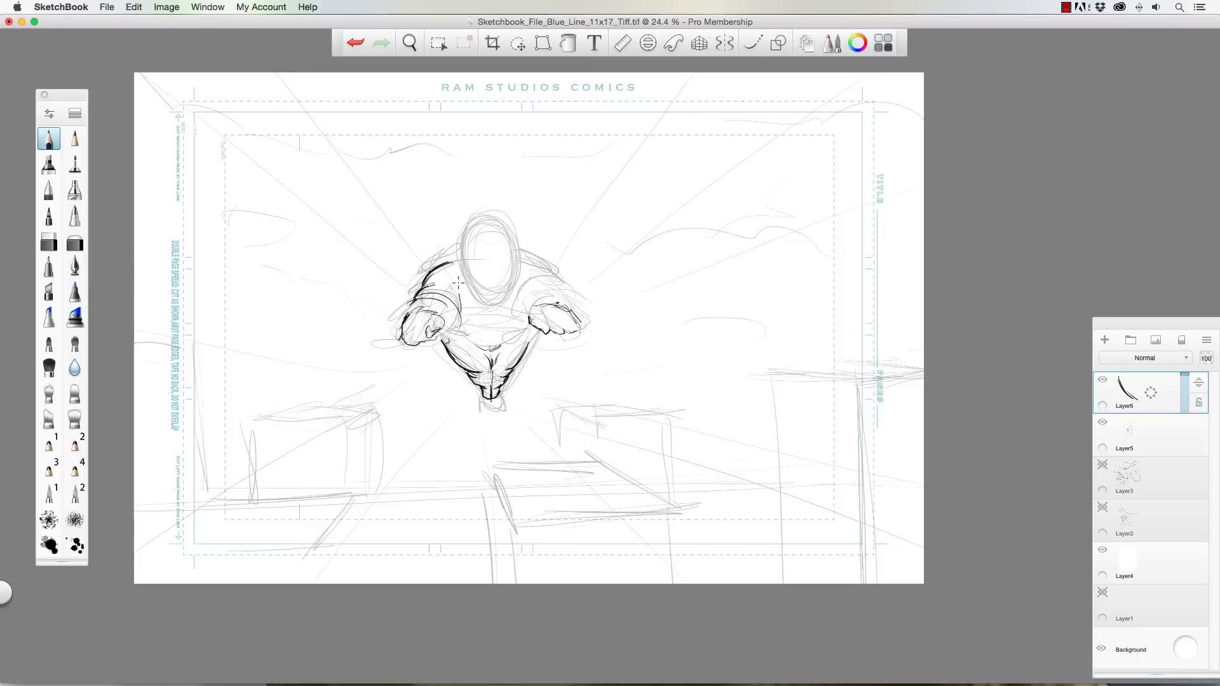
# Trace the other shoulder and arm, the oval head and the chest line, and add facial guide lines
pyautogui.moveTo(523, 283)
pyautogui.mouseDown()
pyautogui.moveTo(518, 315)
pyautogui.moveTo(580, 330)
pyautogui.mouseUp()
pyautogui.moveTo(519, 257); pyautogui.dragTo(569, 295)
pyautogui.moveTo(440, 263)
pyautogui.mouseDown()
pyautogui.moveTo(413, 292)
pyautogui.moveTo(459, 230)
pyautogui.moveTo(496, 222)
pyautogui.moveTo(517, 273)
pyautogui.moveTo(467, 226)
pyautogui.mouseUp()
pyautogui.moveTo(464, 280)
pyautogui.mouseDown()
pyautogui.moveTo(492, 305)
pyautogui.moveTo(512, 281)
pyautogui.moveTo(456, 236)
pyautogui.moveTo(482, 223)
pyautogui.mouseUp()
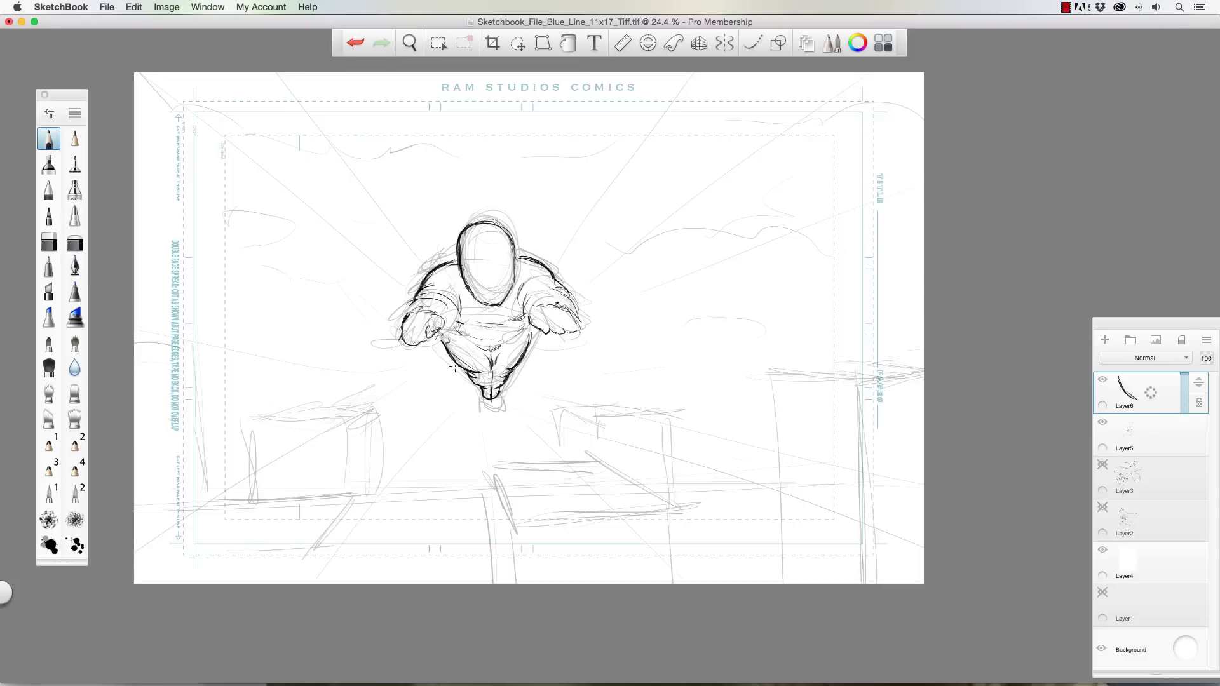
pyautogui.moveTo(455, 367); pyautogui.dragTo(462, 358)
pyautogui.moveTo(486, 233)
pyautogui.mouseDown()
pyautogui.moveTo(494, 311)
pyautogui.moveTo(509, 269)
pyautogui.moveTo(464, 275)
pyautogui.moveTo(398, 319)
pyautogui.moveTo(407, 344)
pyautogui.mouseUp()
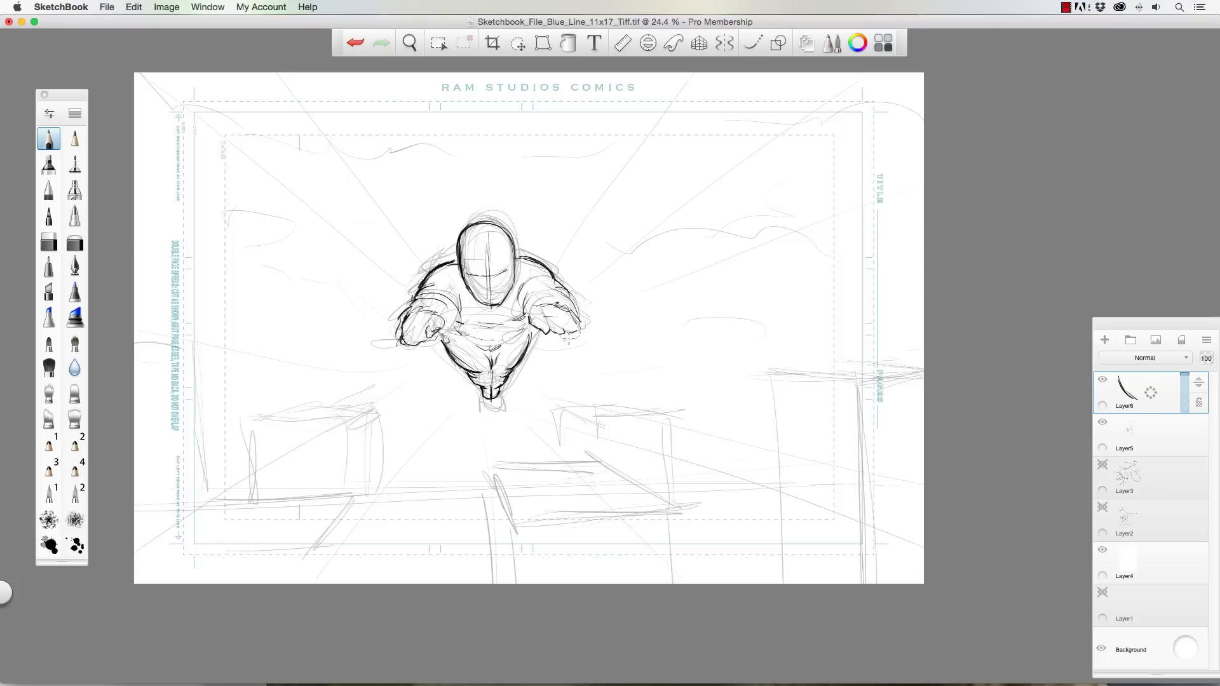
pyautogui.click(518, 42)
pyautogui.moveTo(448, 364)
pyautogui.mouseDown()
pyautogui.moveTo(481, 340)
pyautogui.moveTo(543, 372)
pyautogui.moveTo(454, 386)
pyautogui.moveTo(463, 91)
pyautogui.mouseUp()
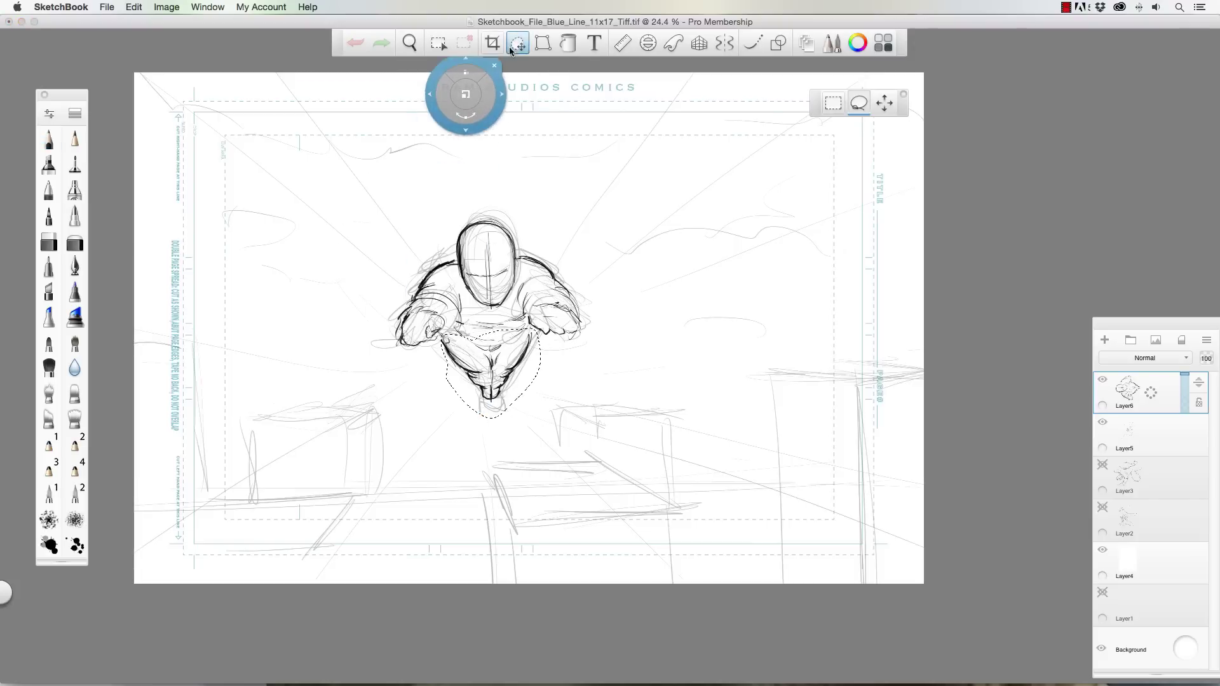
pyautogui.click(543, 43)
pyautogui.moveTo(492, 403); pyautogui.dragTo(493, 400)
pyautogui.press('Escape')
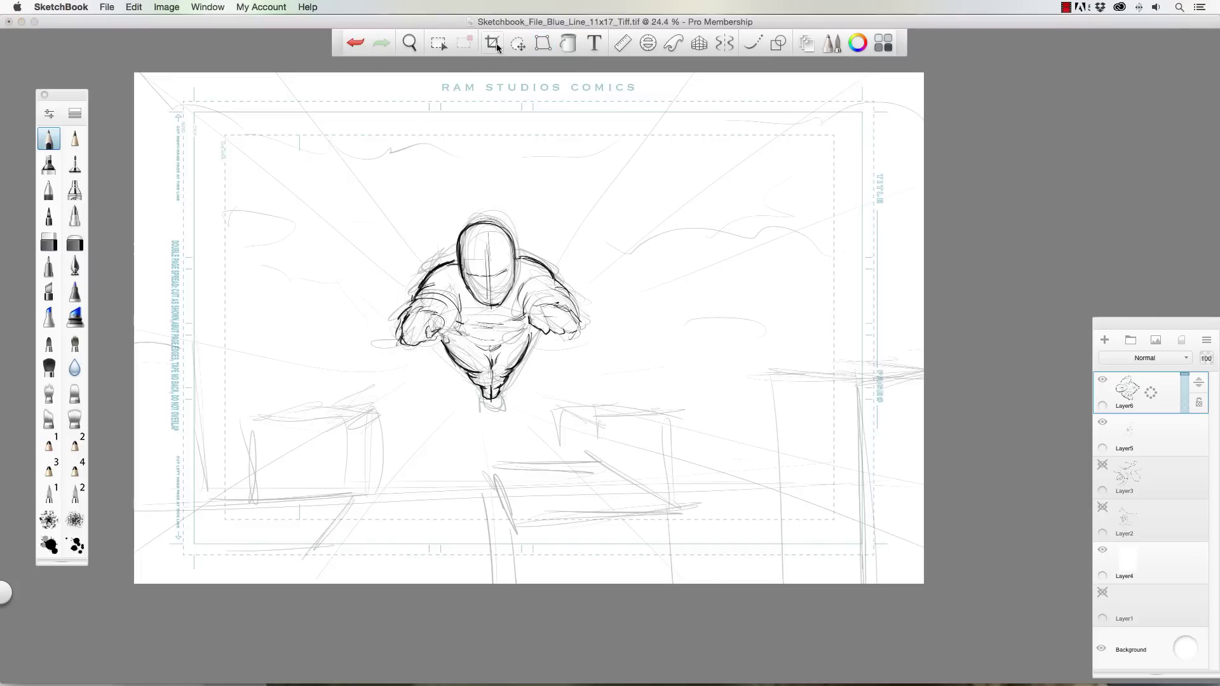
# Lasso the traced lower torso, cut it and paste it back as a separate layer
pyautogui.click(517, 42)
pyautogui.moveTo(440, 355)
pyautogui.mouseDown()
pyautogui.moveTo(481, 332)
pyautogui.moveTo(504, 430)
pyautogui.moveTo(458, 391)
pyautogui.mouseUp()
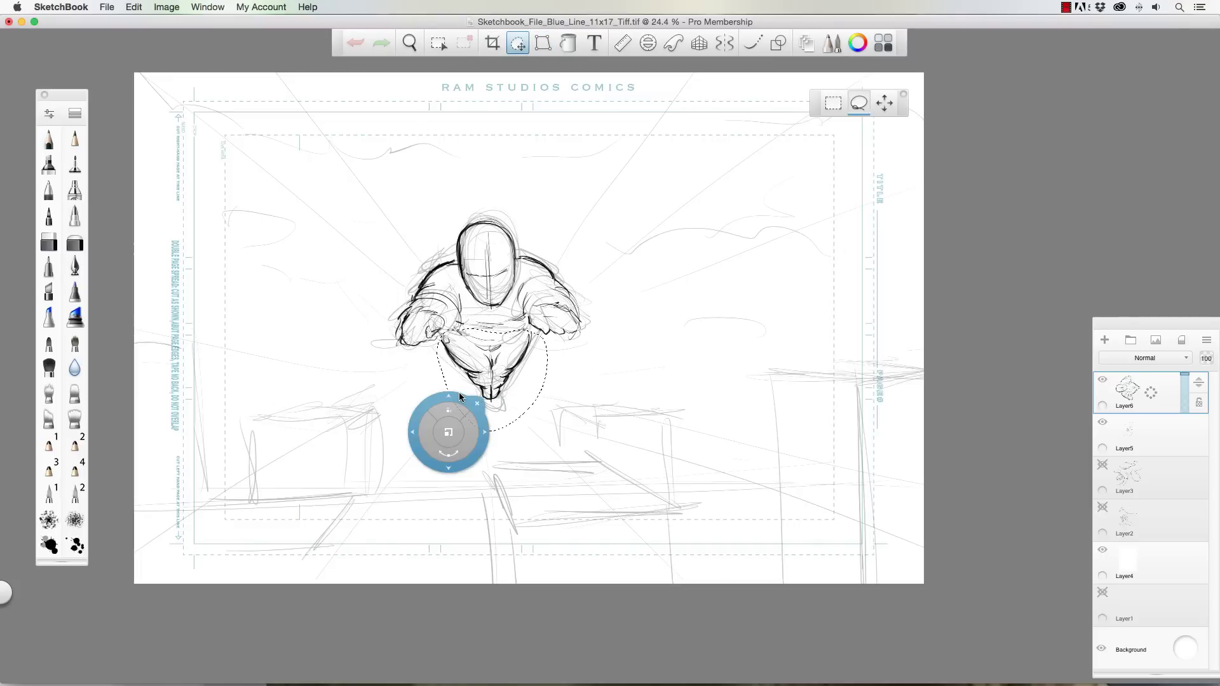
pyautogui.press('super+x')
pyautogui.press('super+v')
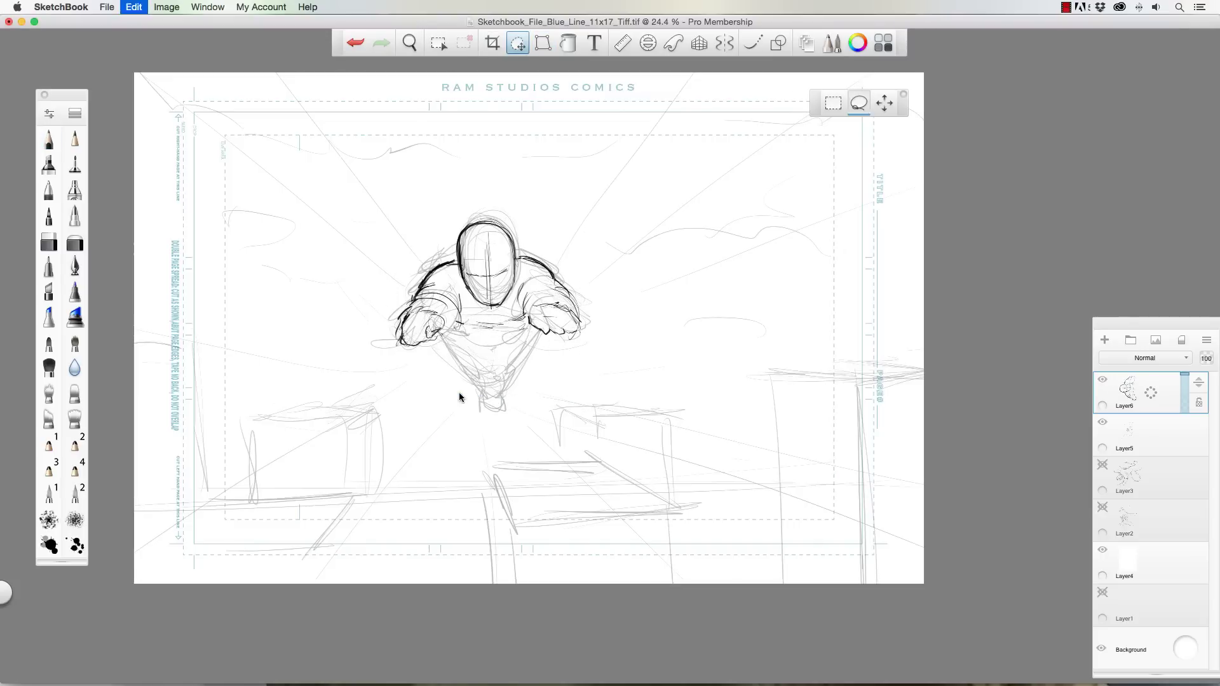
pyautogui.moveTo(204, 381); pyautogui.dragTo(476, 235)
# Distort the pasted torso by raising its lower corners and pulling them slightly inward to foreshorten the body
pyautogui.click(542, 42)
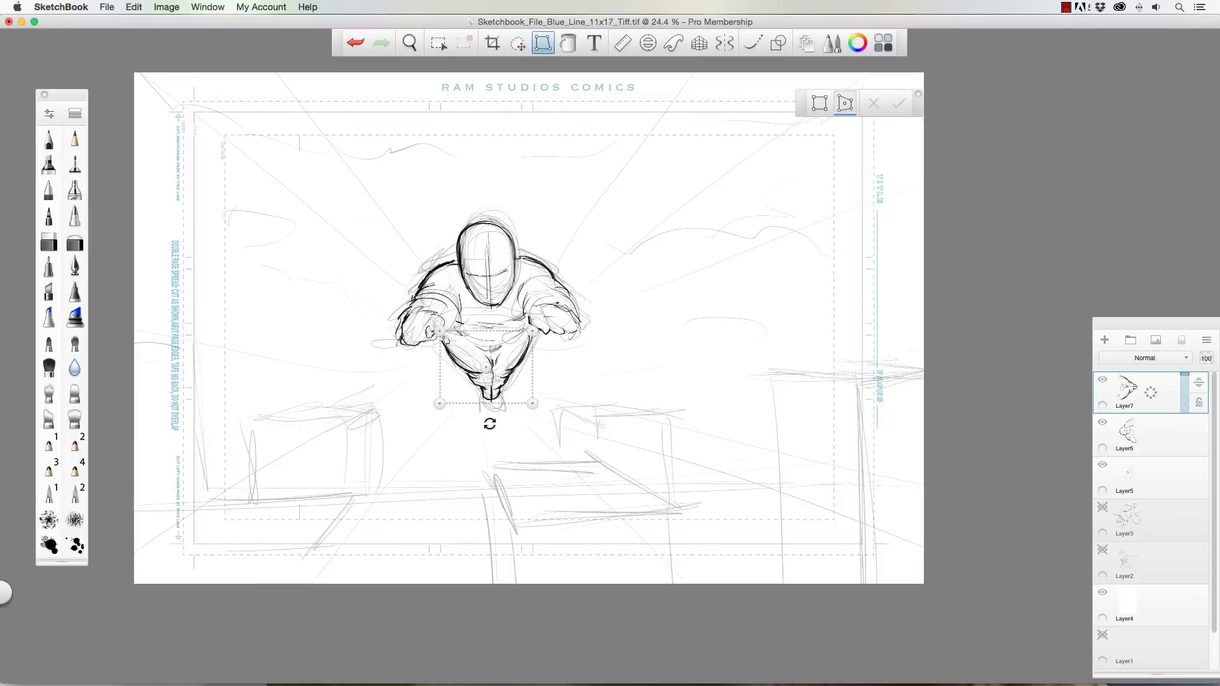
pyautogui.moveTo(488, 410); pyautogui.dragTo(444, 390)
pyautogui.moveTo(531, 391); pyautogui.dragTo(529, 392)
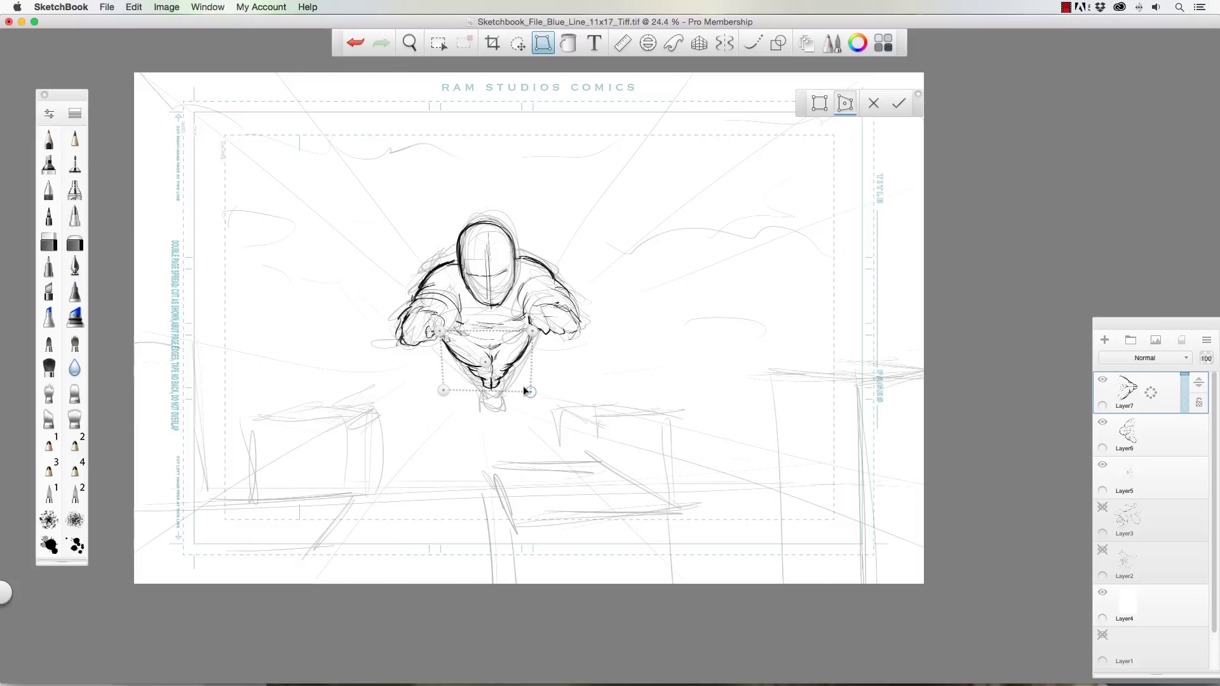
pyautogui.press('Return')
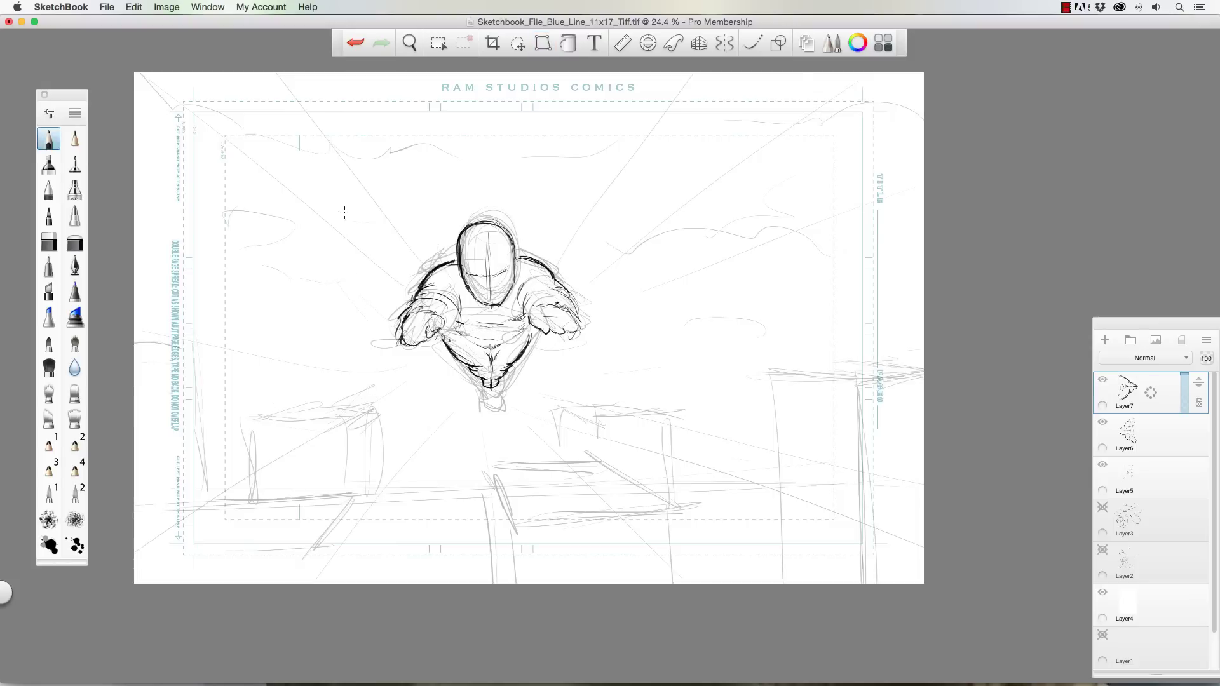
# Switch to the soft eraser at a larger size, and merge Layer7 and Layer6 down into Layer5
pyautogui.press('space')
pyautogui.moveTo(409, 322); pyautogui.dragTo(384, 357)
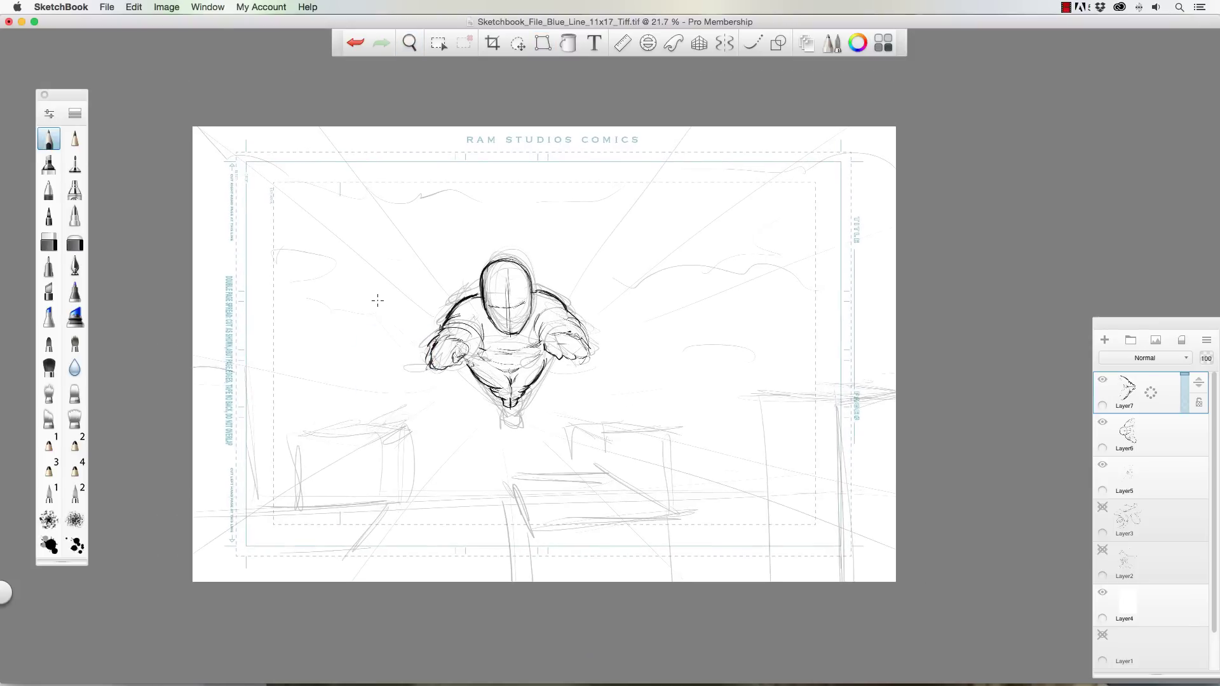
pyautogui.click(74, 241)
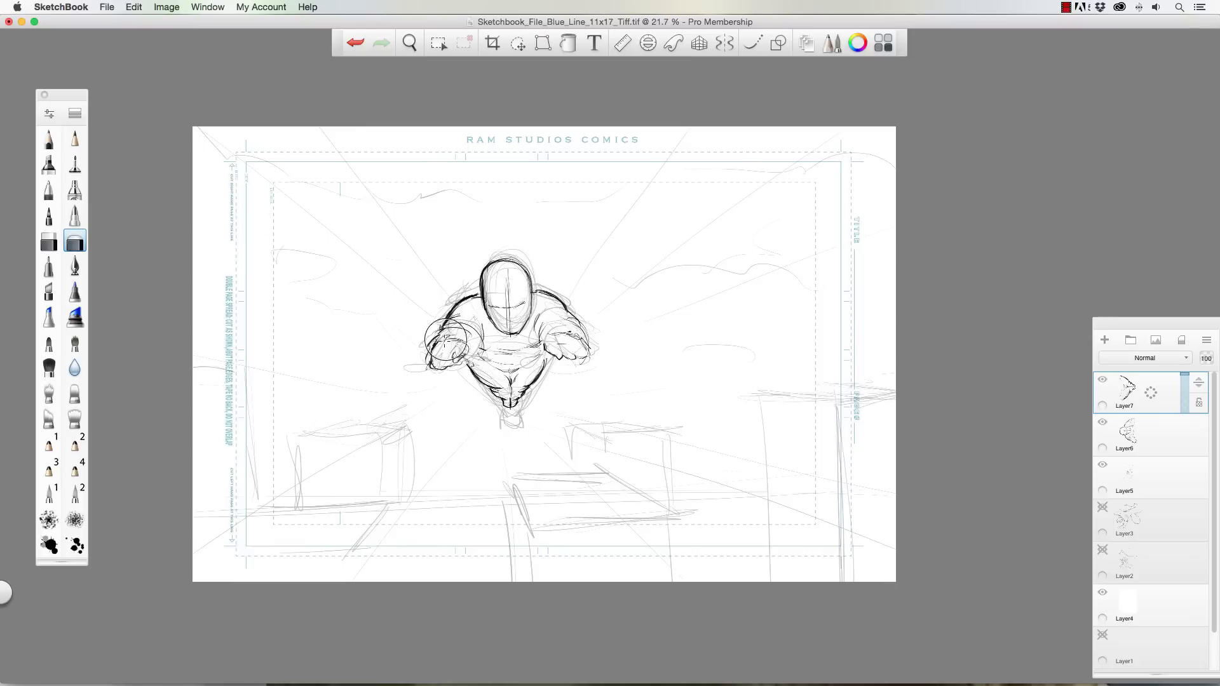
pyautogui.press(']')
pyautogui.press(']')
pyautogui.press(']')
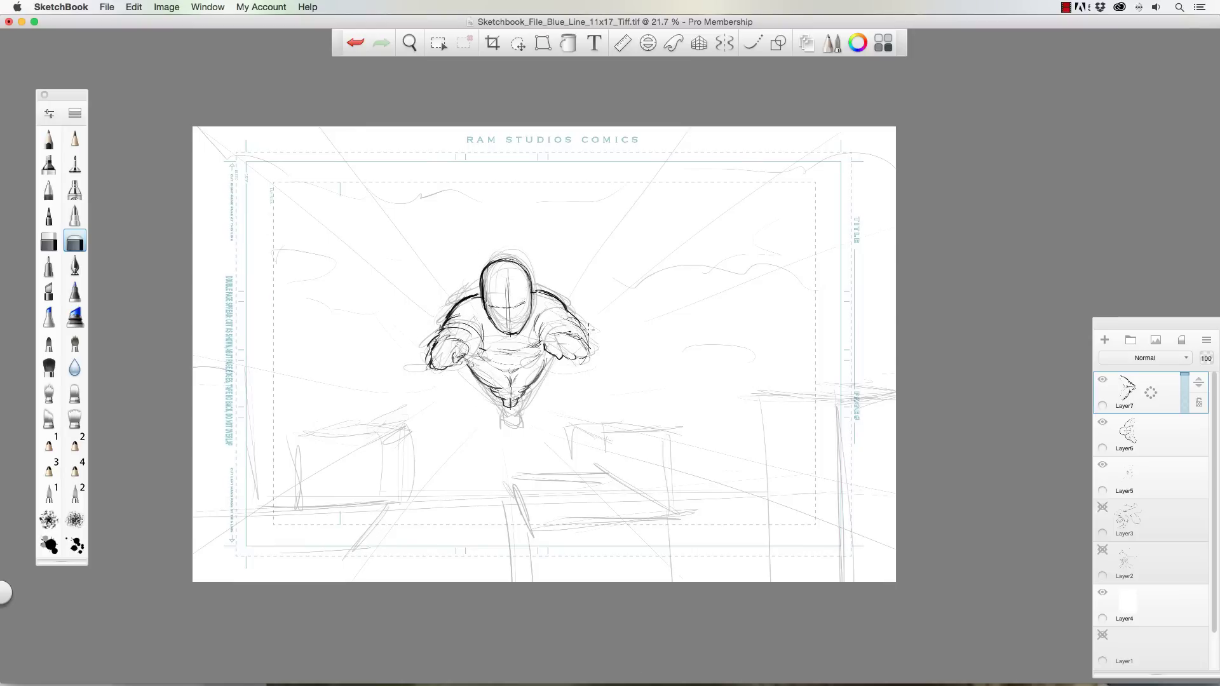
pyautogui.press('super+e')
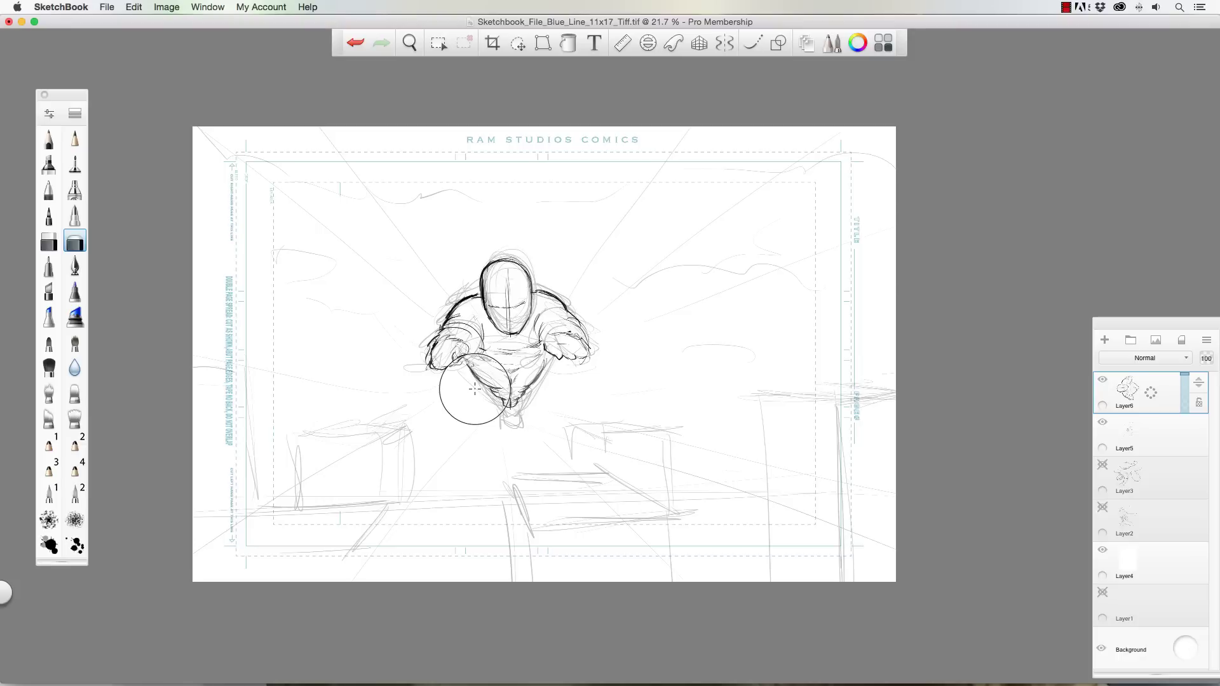
pyautogui.press('super+e')
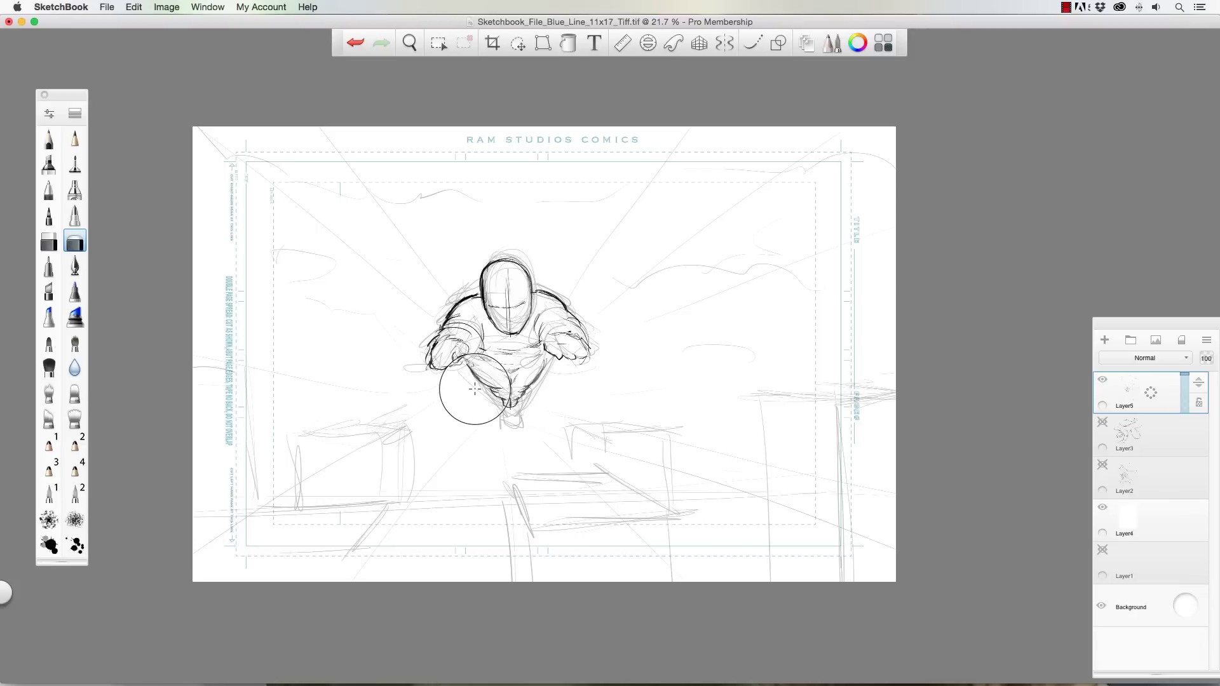
# Switch back to the pencil and reinforce the contours of both shoulders and upper arms
pyautogui.click(48, 139)
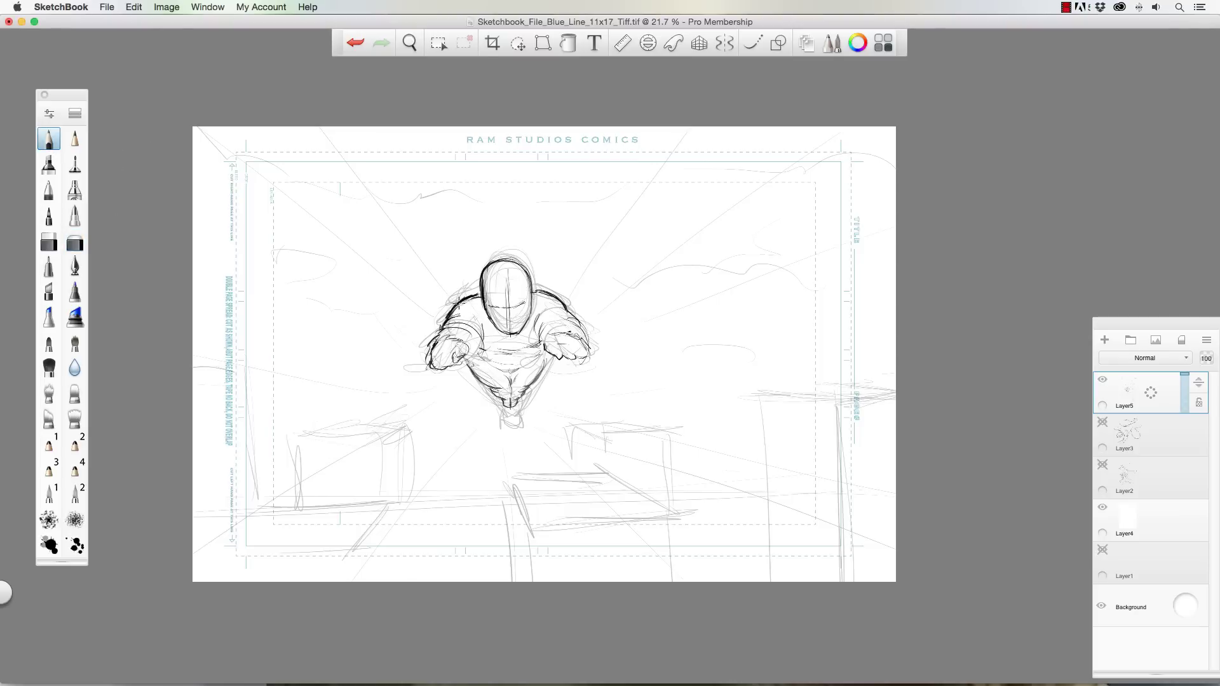
pyautogui.moveTo(463, 297); pyautogui.dragTo(449, 320)
pyautogui.moveTo(542, 293); pyautogui.dragTo(581, 329)
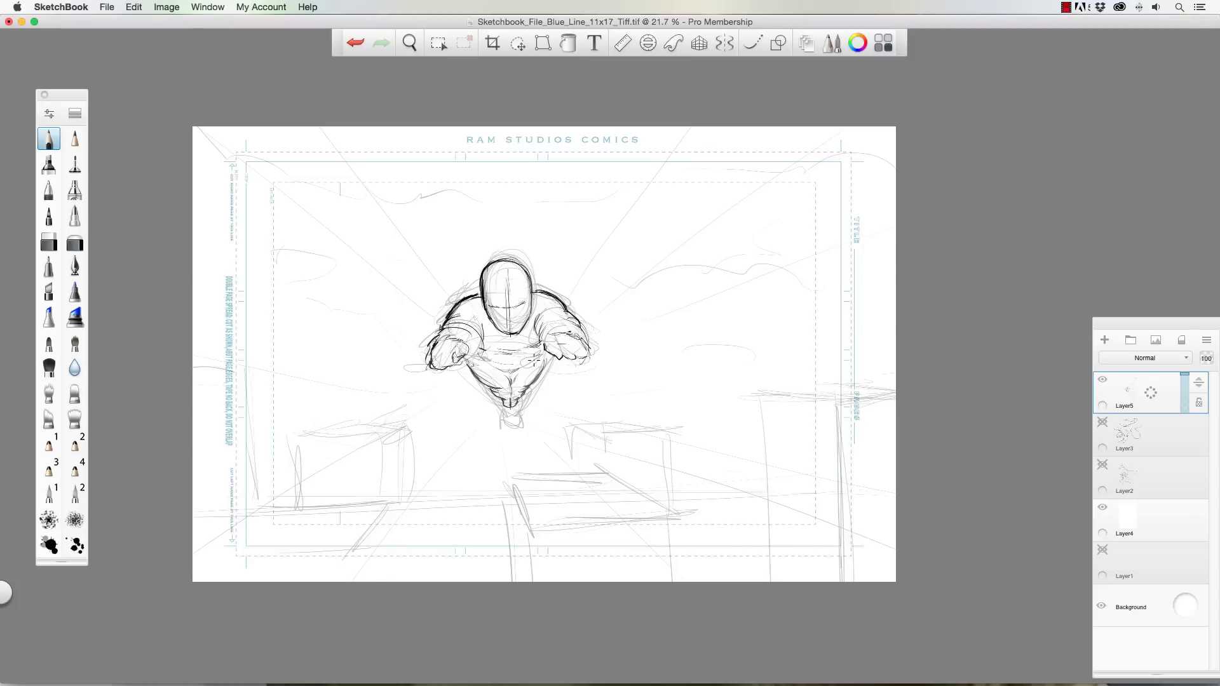